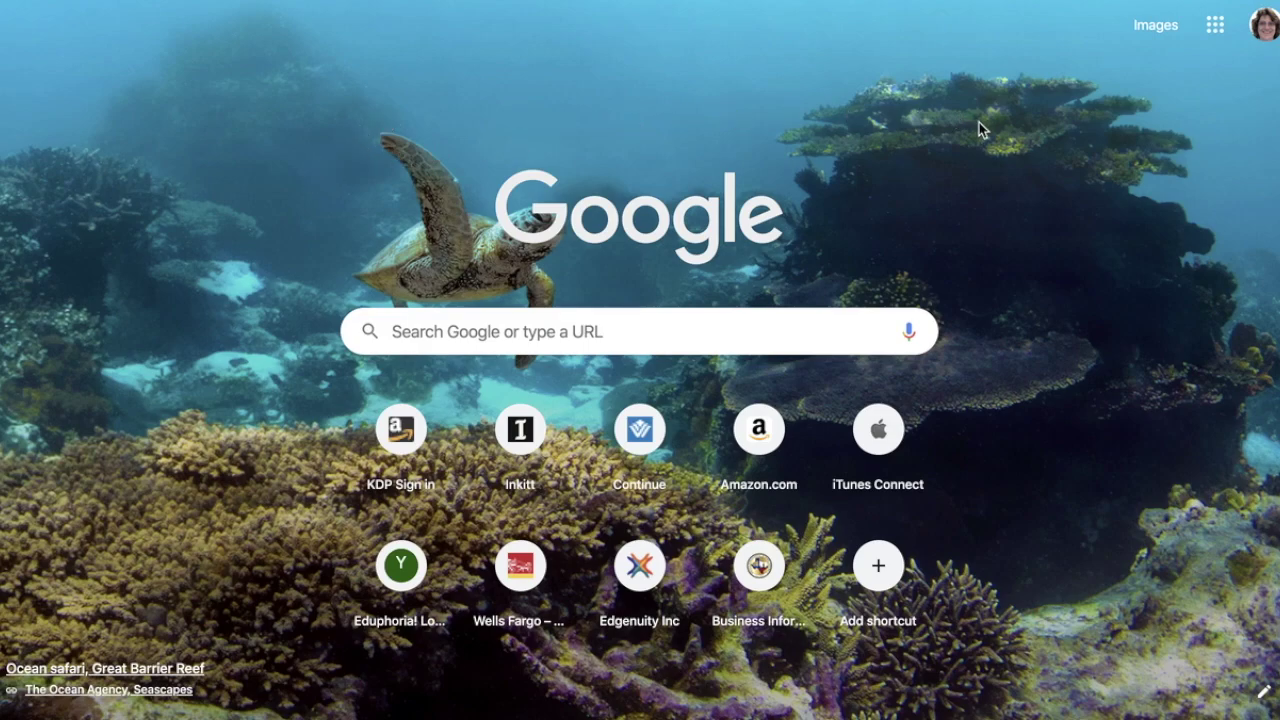
Open Google Meet from the Google apps launcher on Chrome's new tab page.
click(1215, 27)
scroll(1146, 178, down, 5)
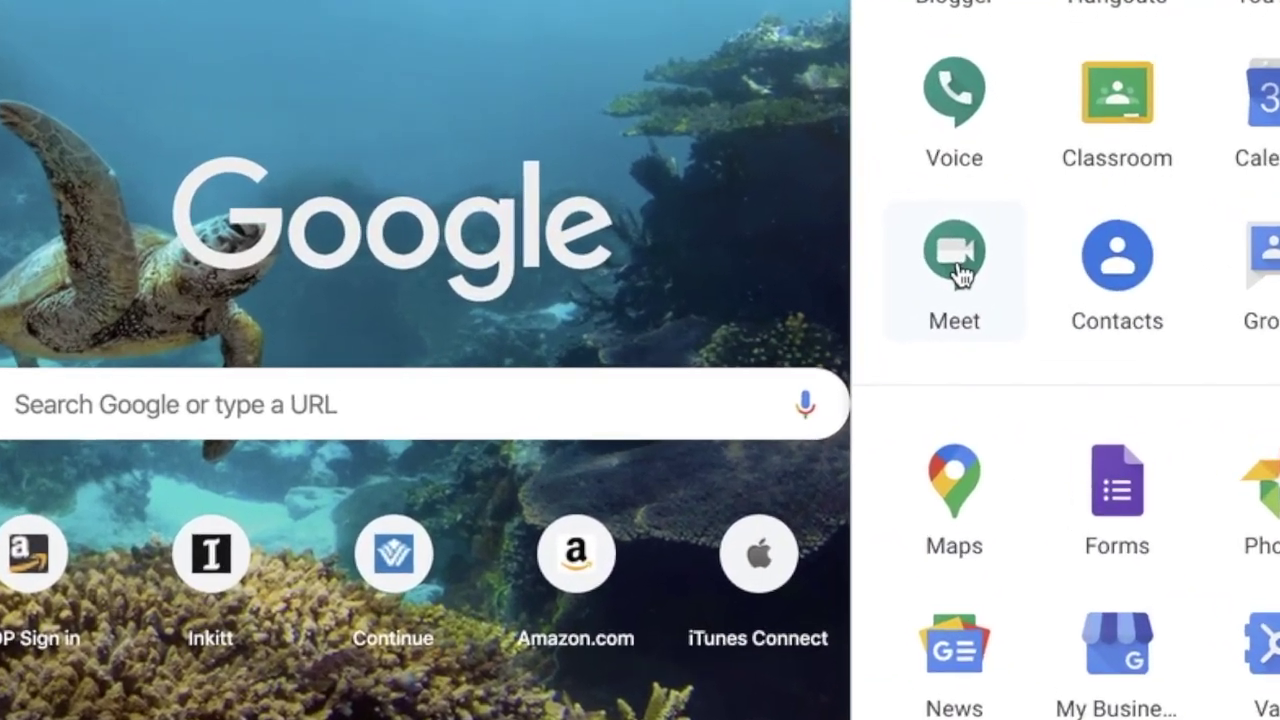
click(957, 272)
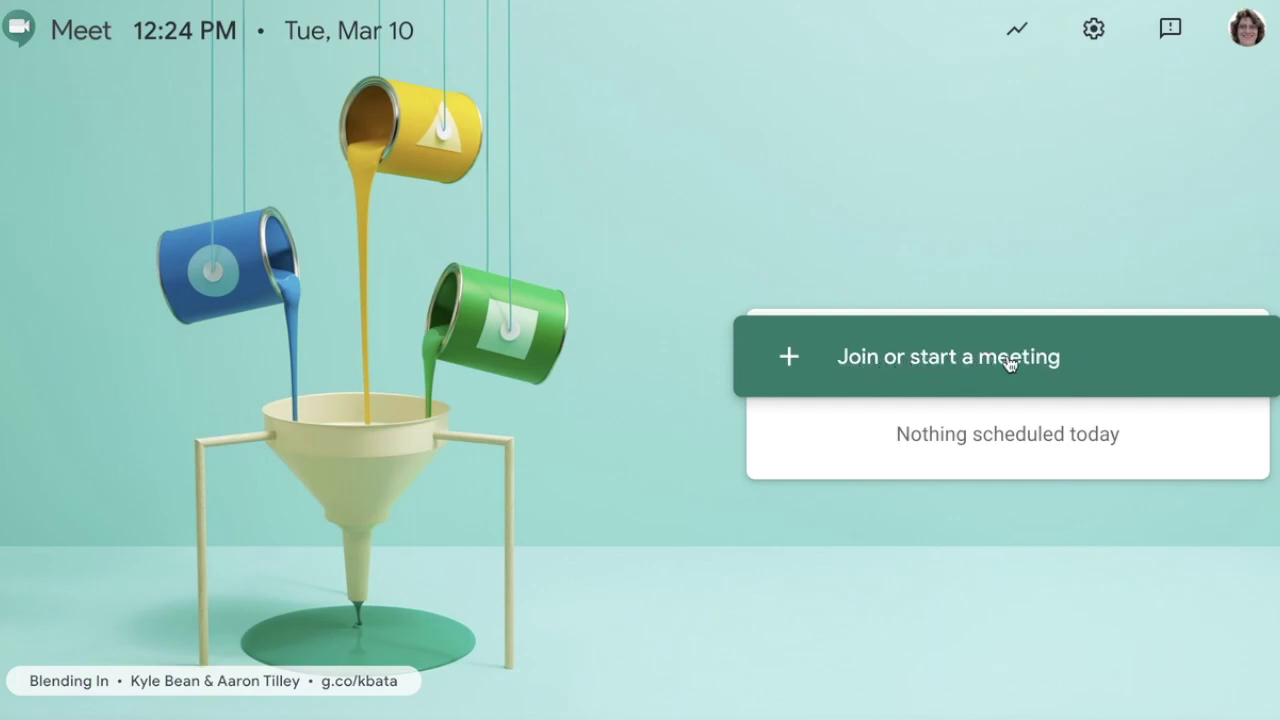
Start a new meeting nicknamed 'science lesson' and continue to its pre-join screen.
click(887, 360)
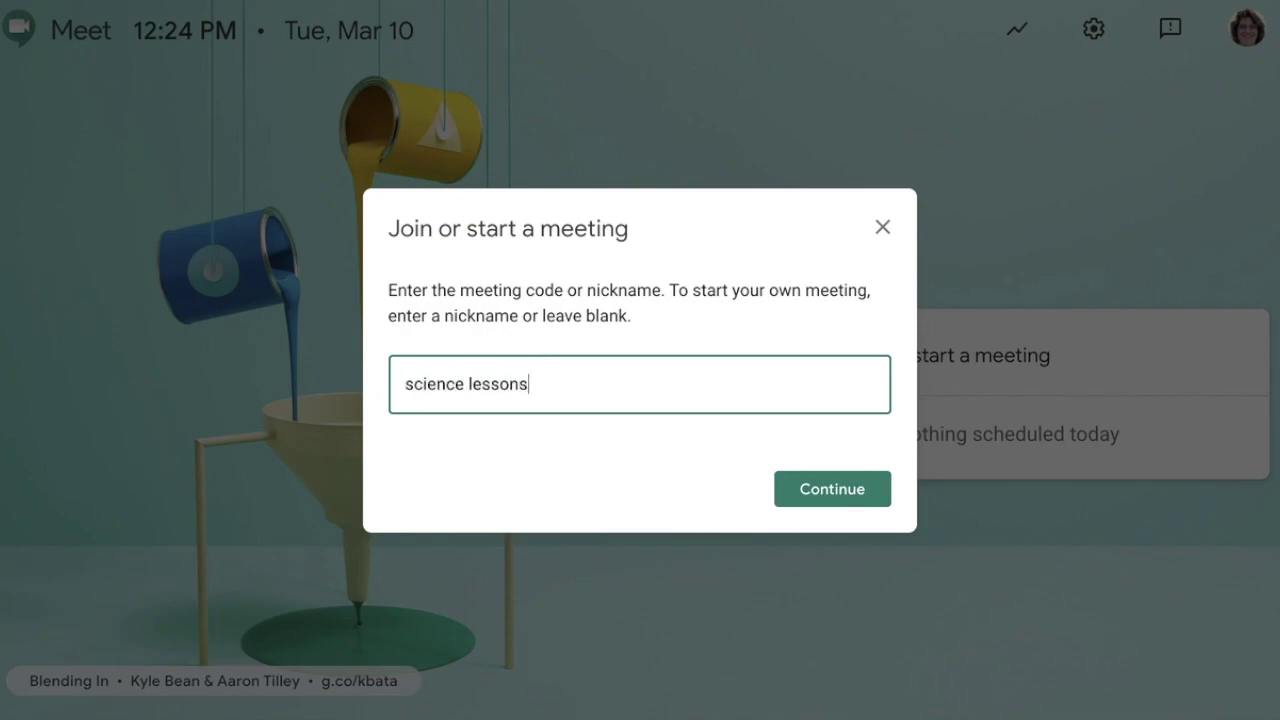
click(832, 489)
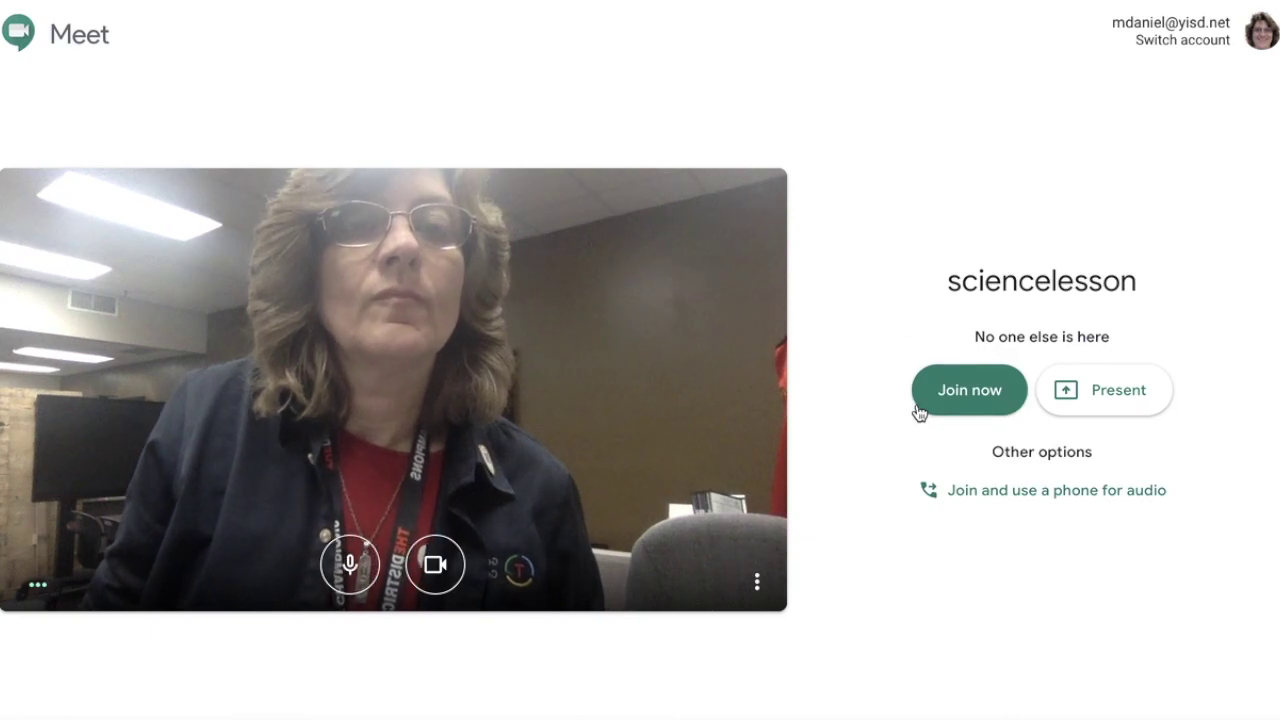
Join the sciencelesson call so its meeting link and dial-in details appear.
click(963, 404)
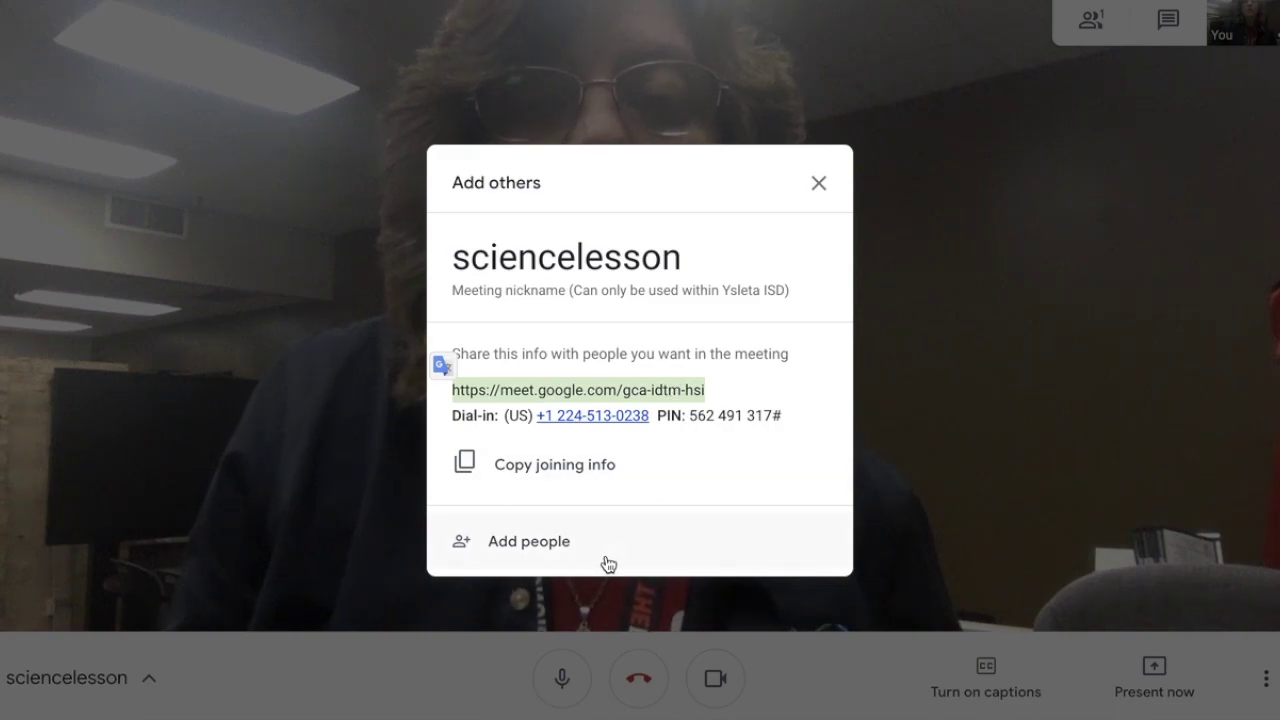
Scroll through the Add people invite suggestions, then close the invitation dialog.
click(520, 563)
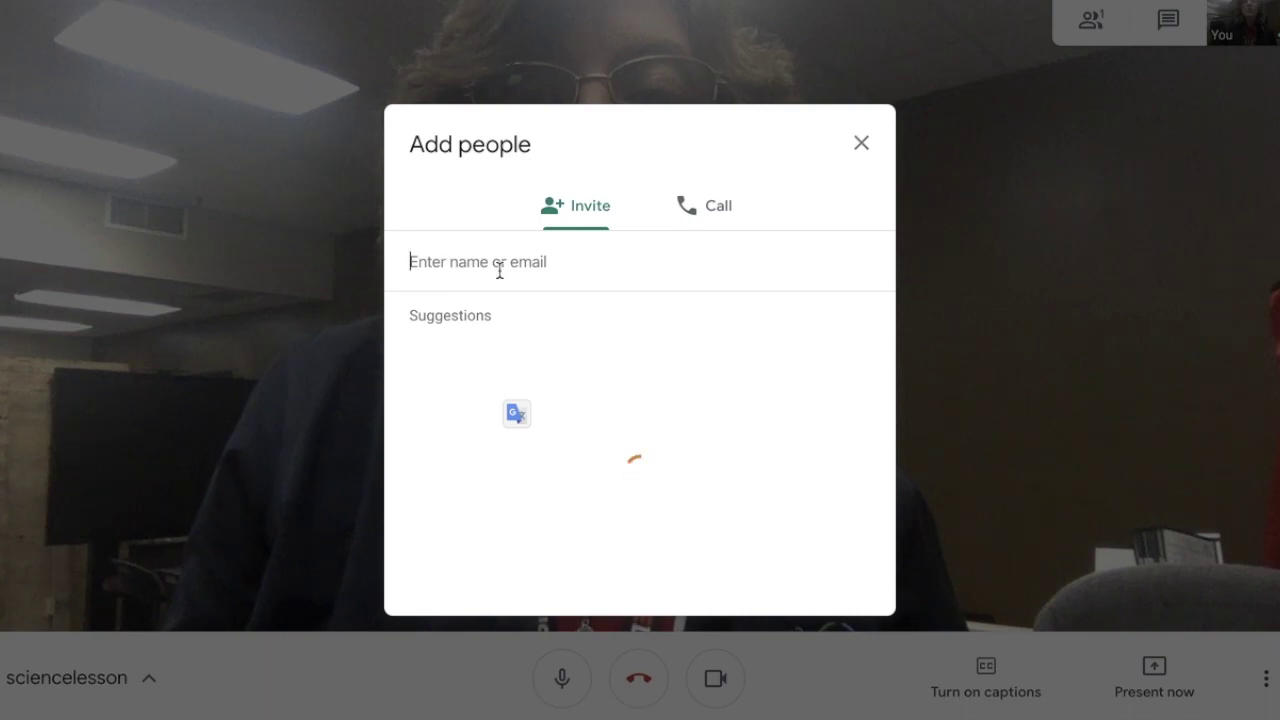
scroll(600, 405, down, 8)
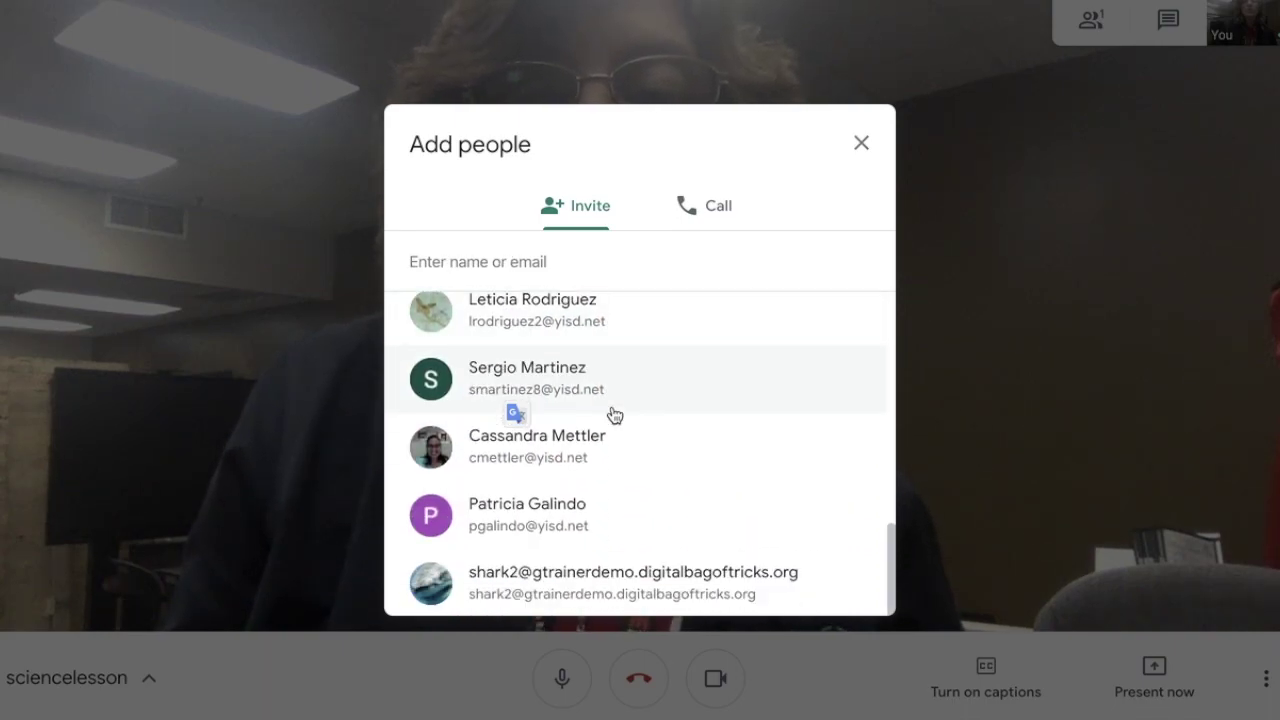
scroll(613, 415, up, 6)
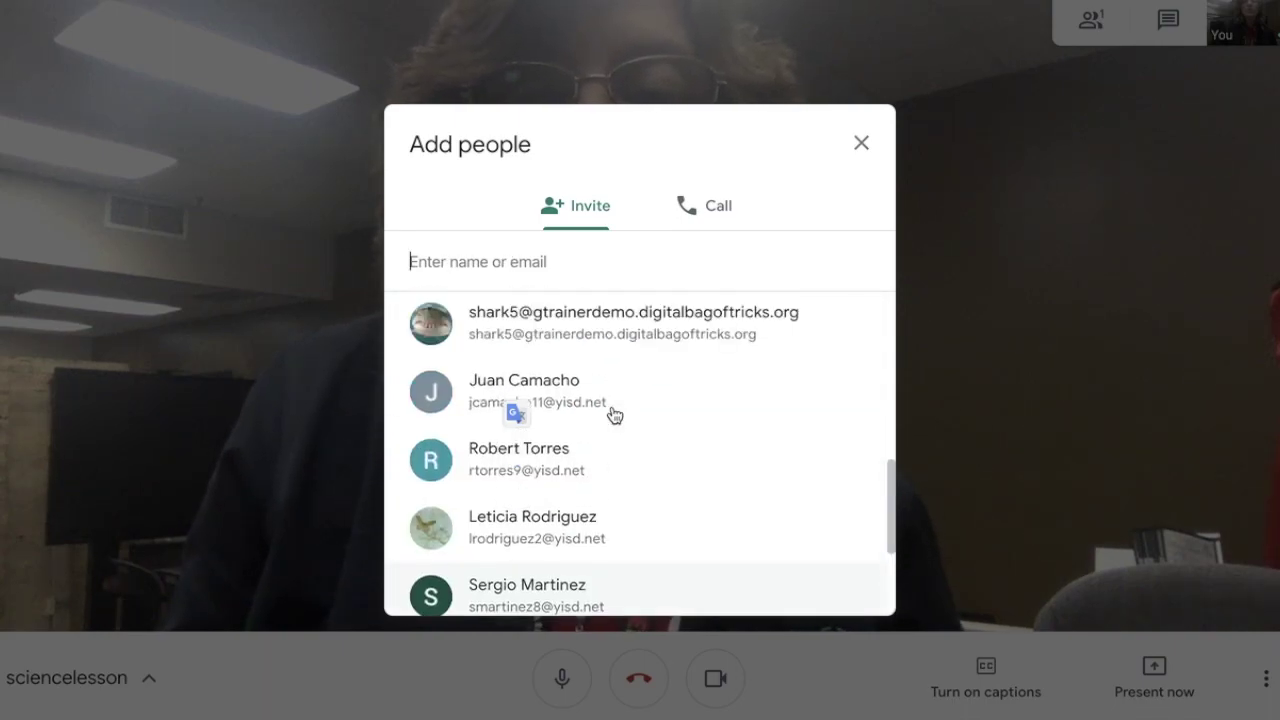
click(861, 146)
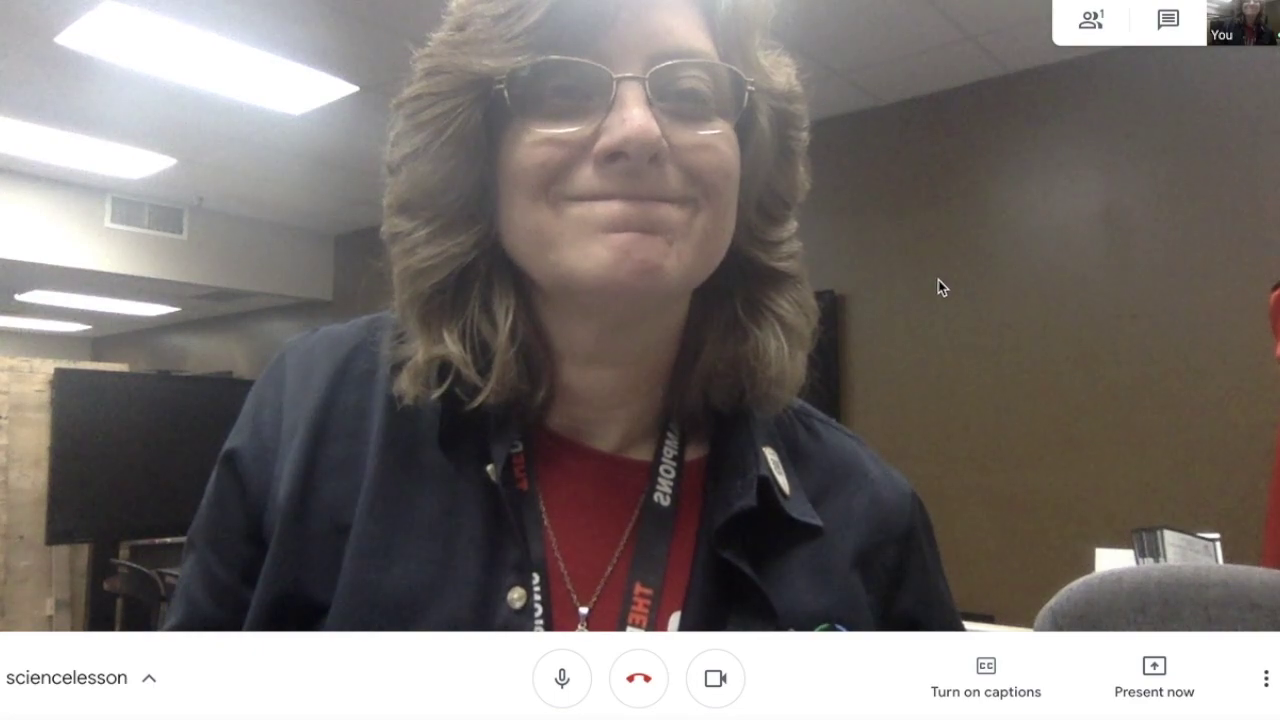
click(1266, 678)
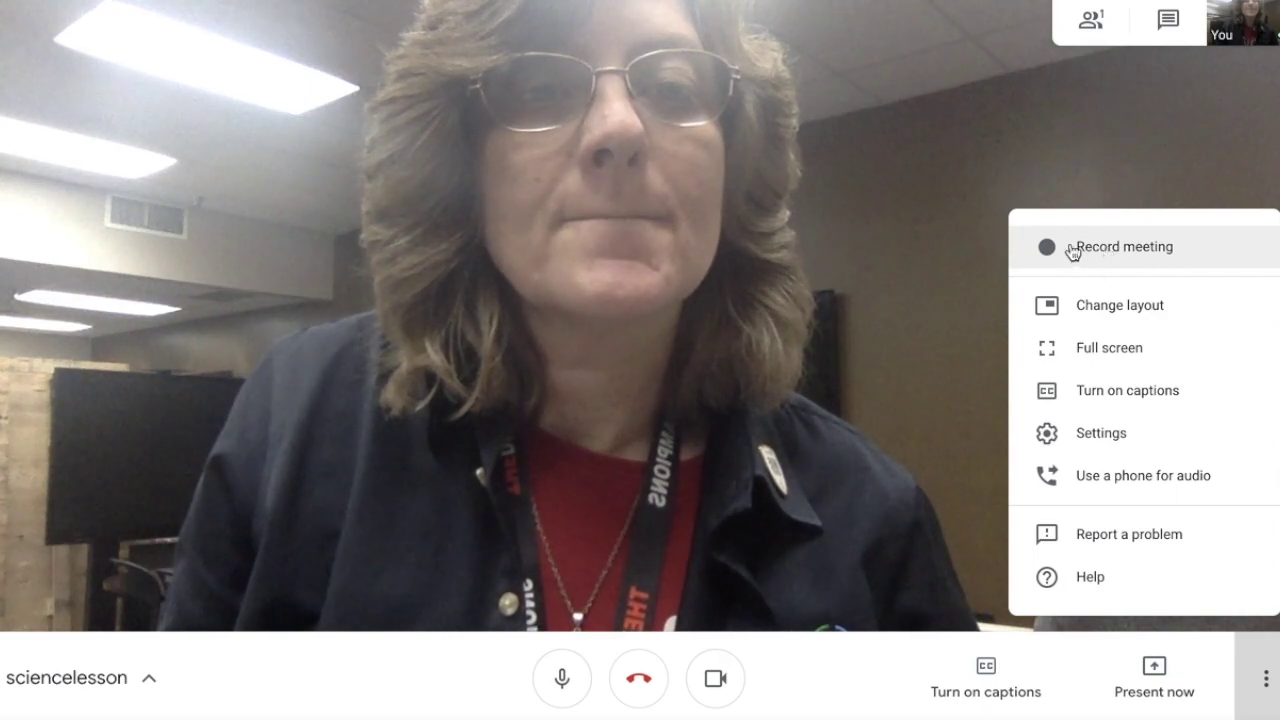
Choose Record meeting and accept the consent notice to start recording.
click(1118, 250)
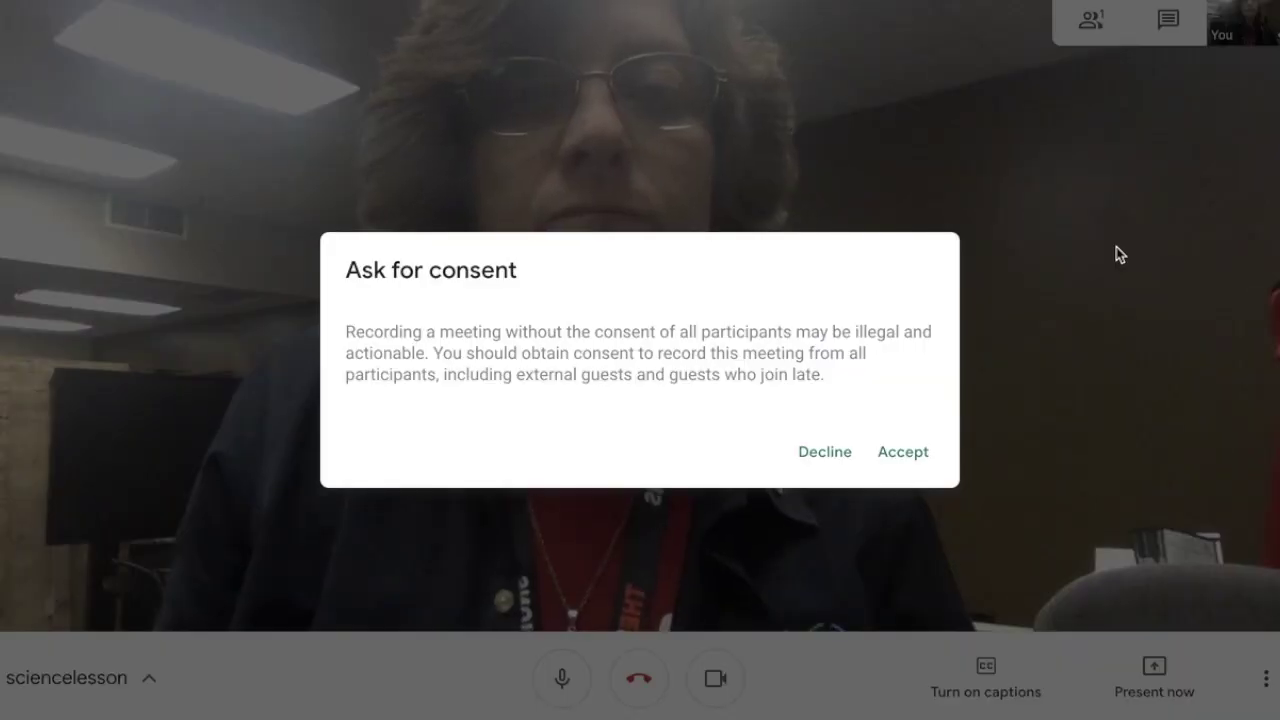
click(901, 452)
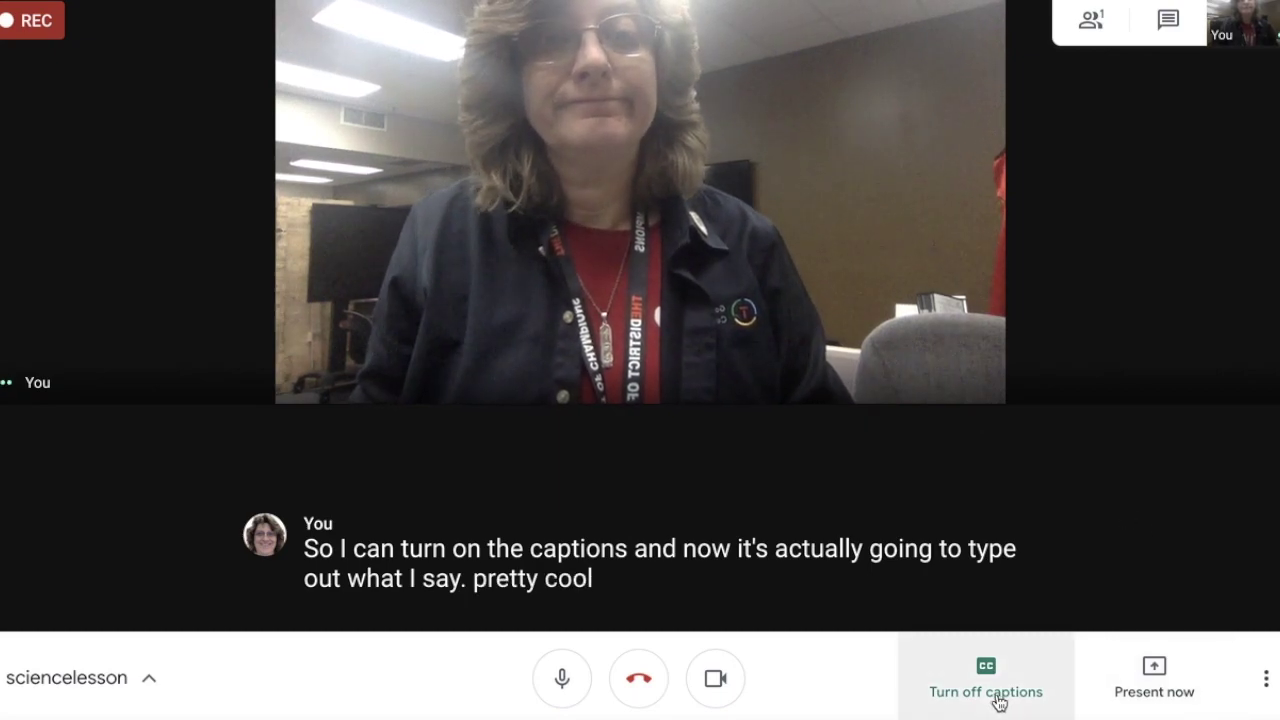
Turn off the live captions in the call.
click(1003, 660)
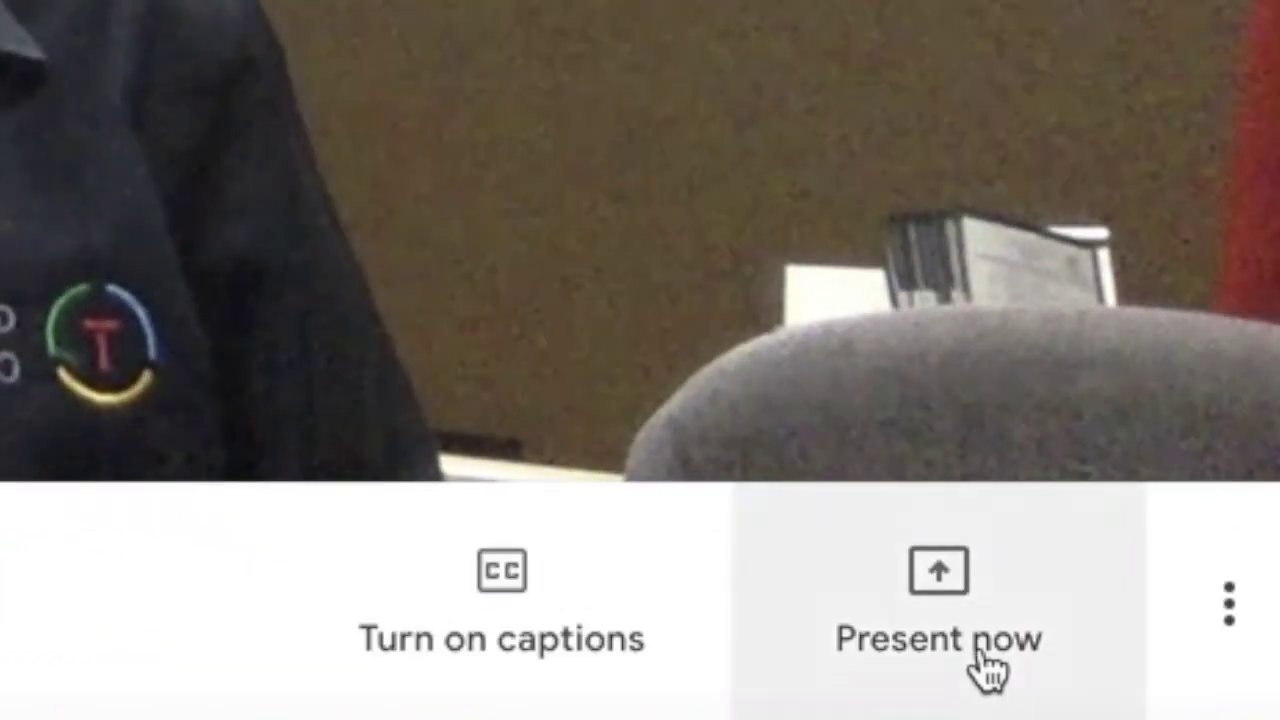
Present the iMovie window to the meeting as a single-window share.
click(986, 666)
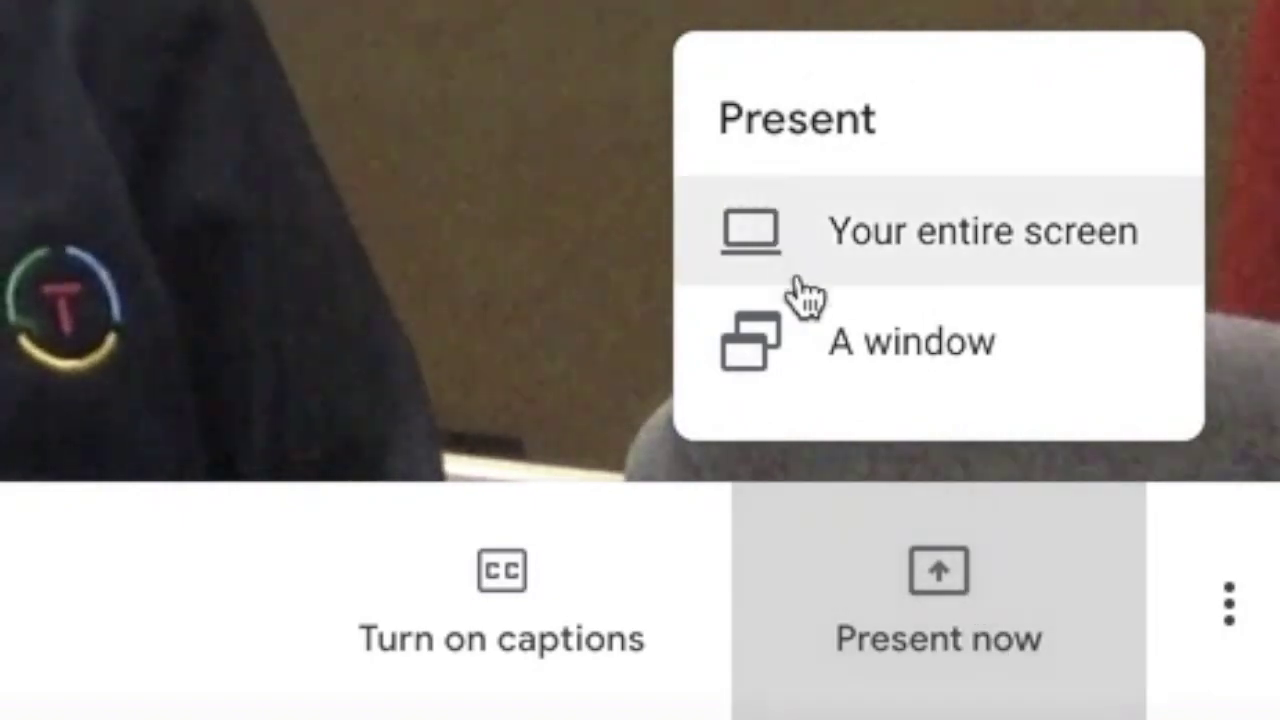
click(910, 350)
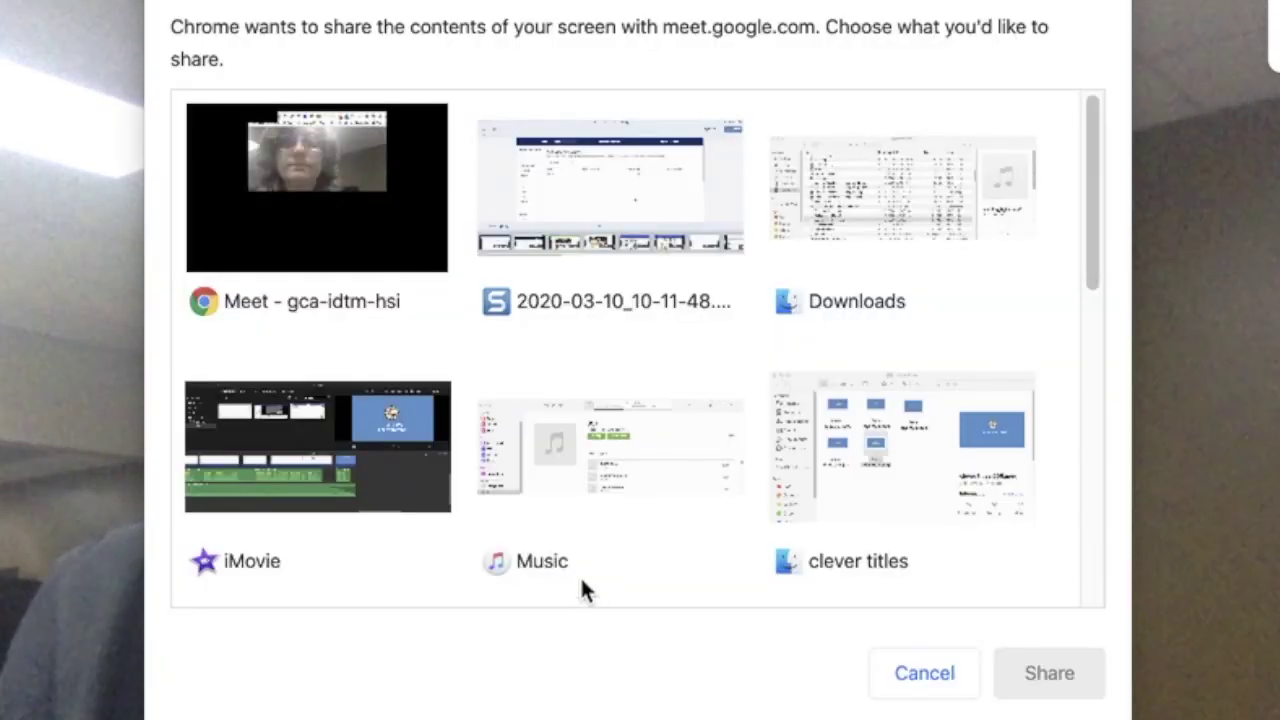
click(402, 482)
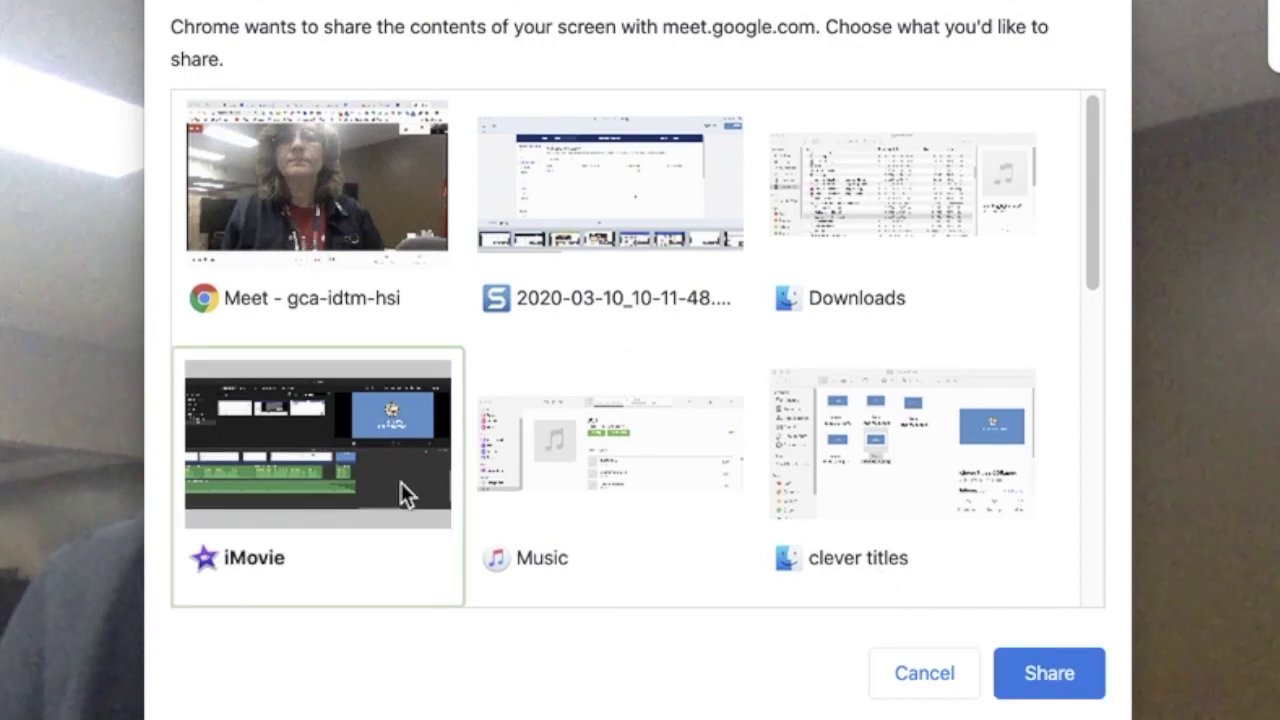
click(1035, 686)
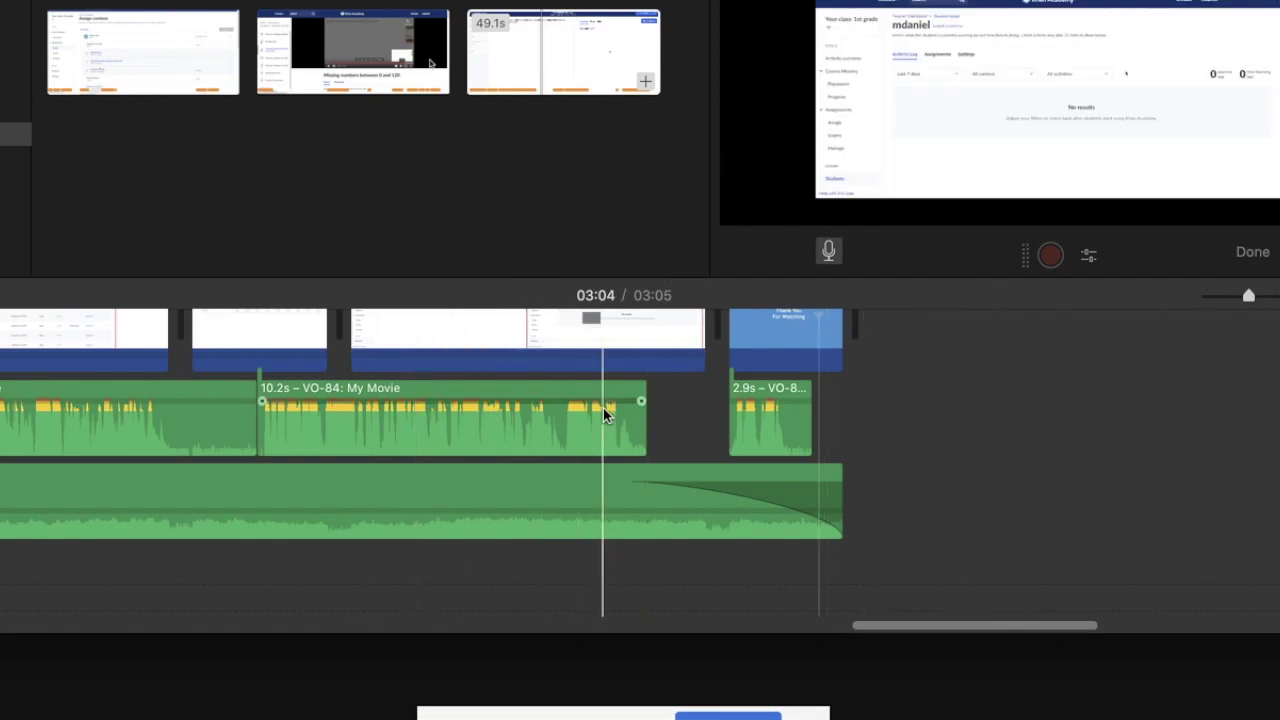
Stop presenting the iMovie window and return to the camera view.
scroll(603, 410, left, 10)
scroll(603, 415, left, 8)
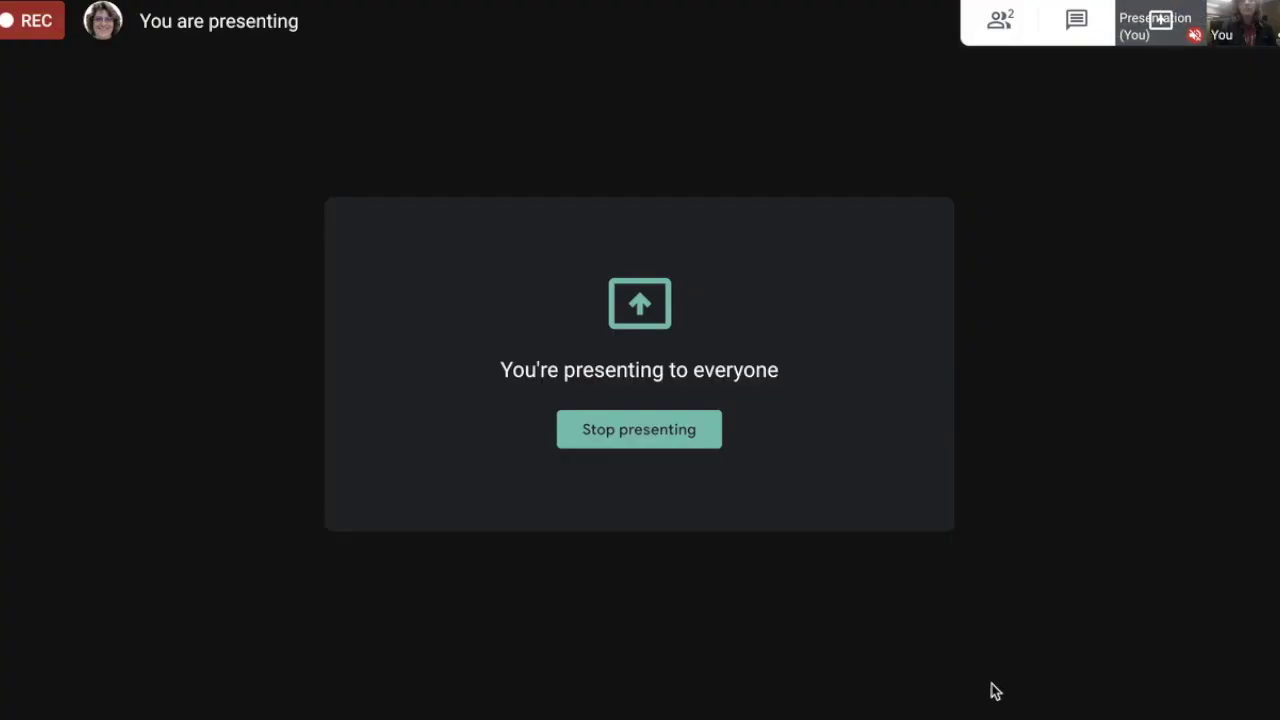
click(639, 429)
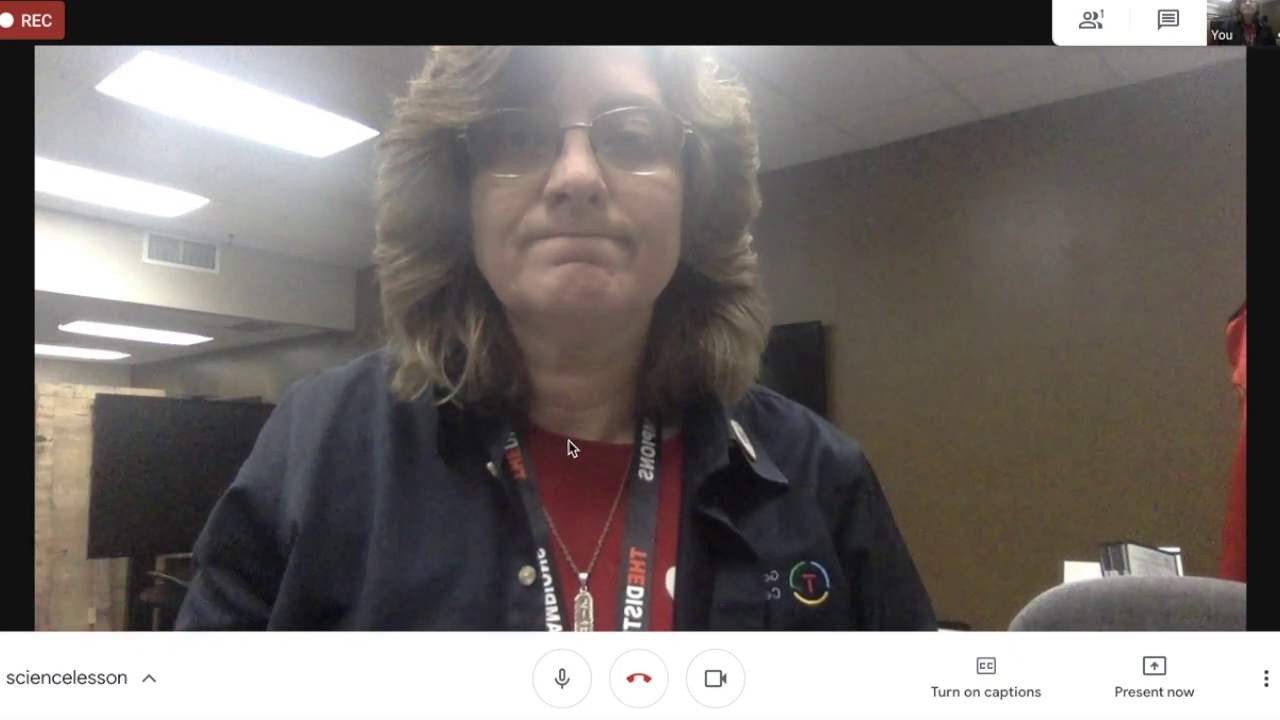
click(1268, 677)
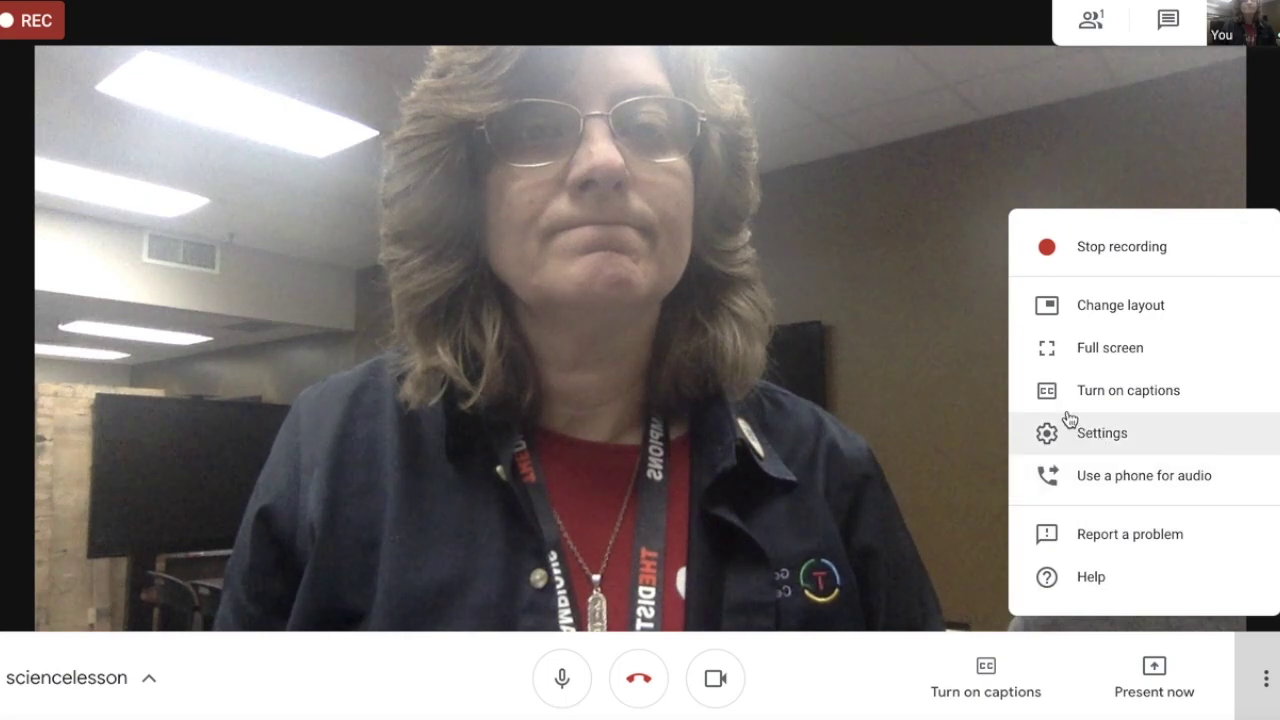
In Audio settings, keep the default microphone and default speakers.
click(1078, 443)
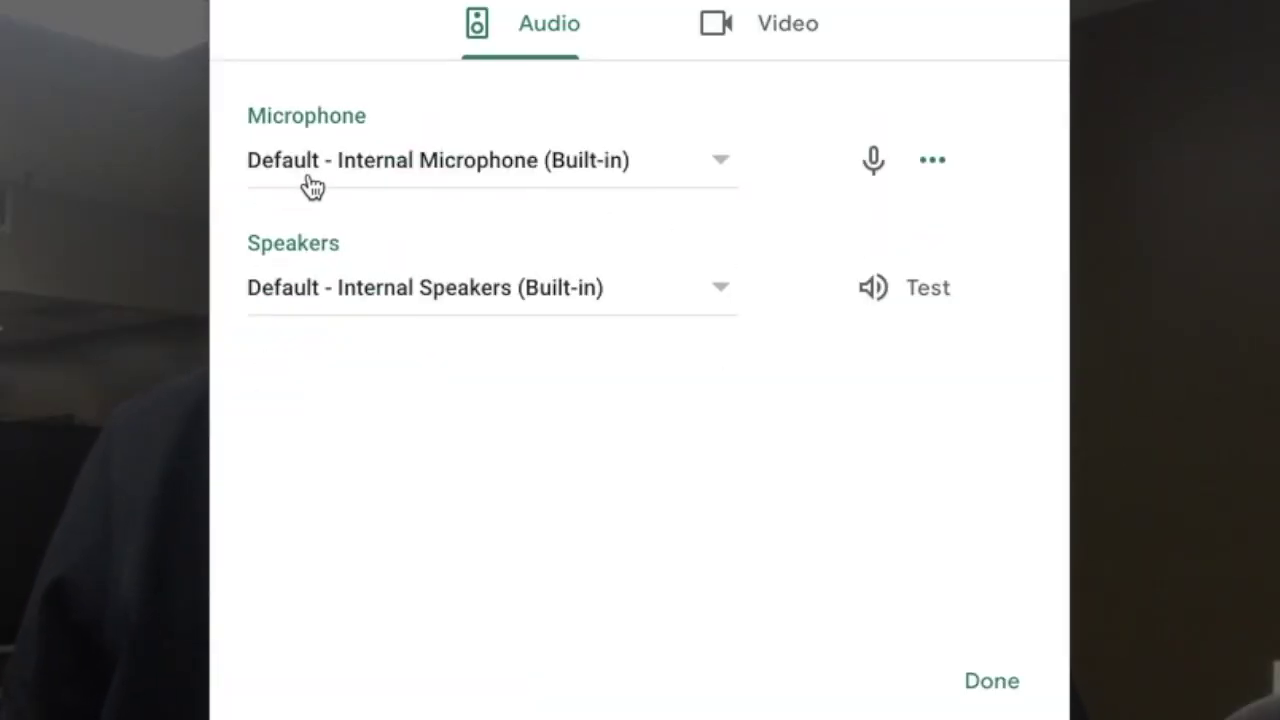
click(721, 168)
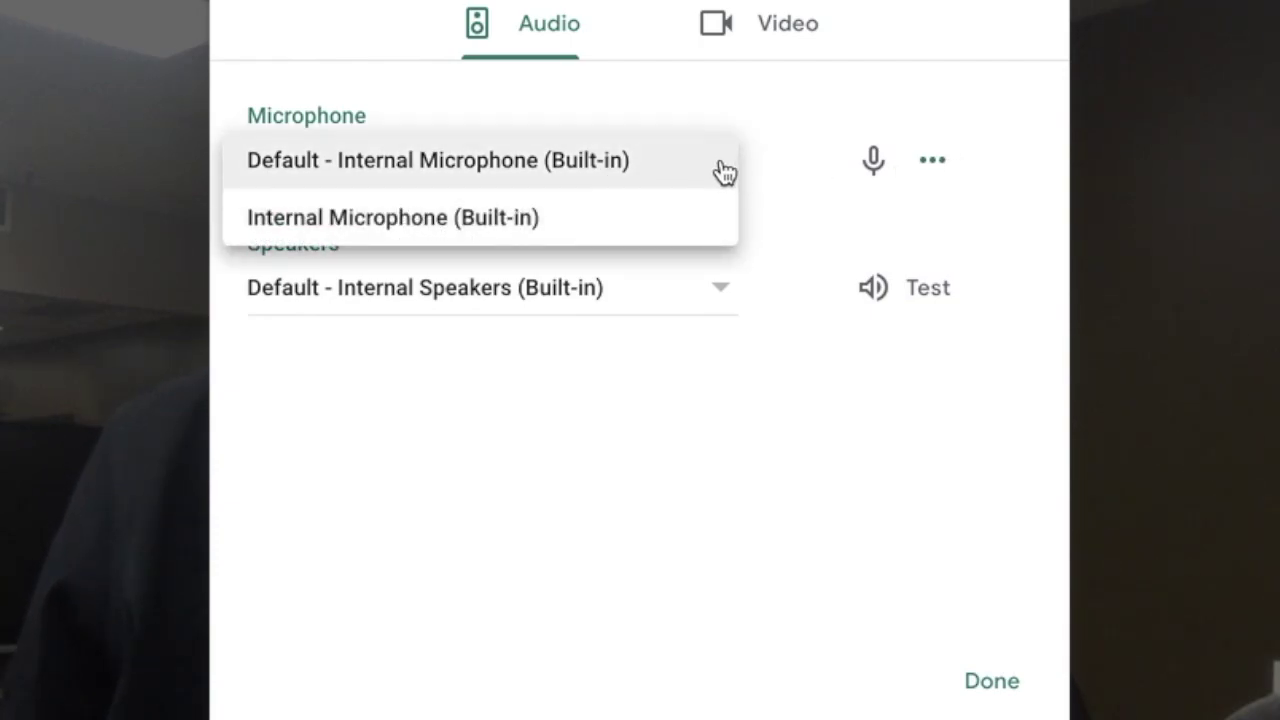
click(829, 138)
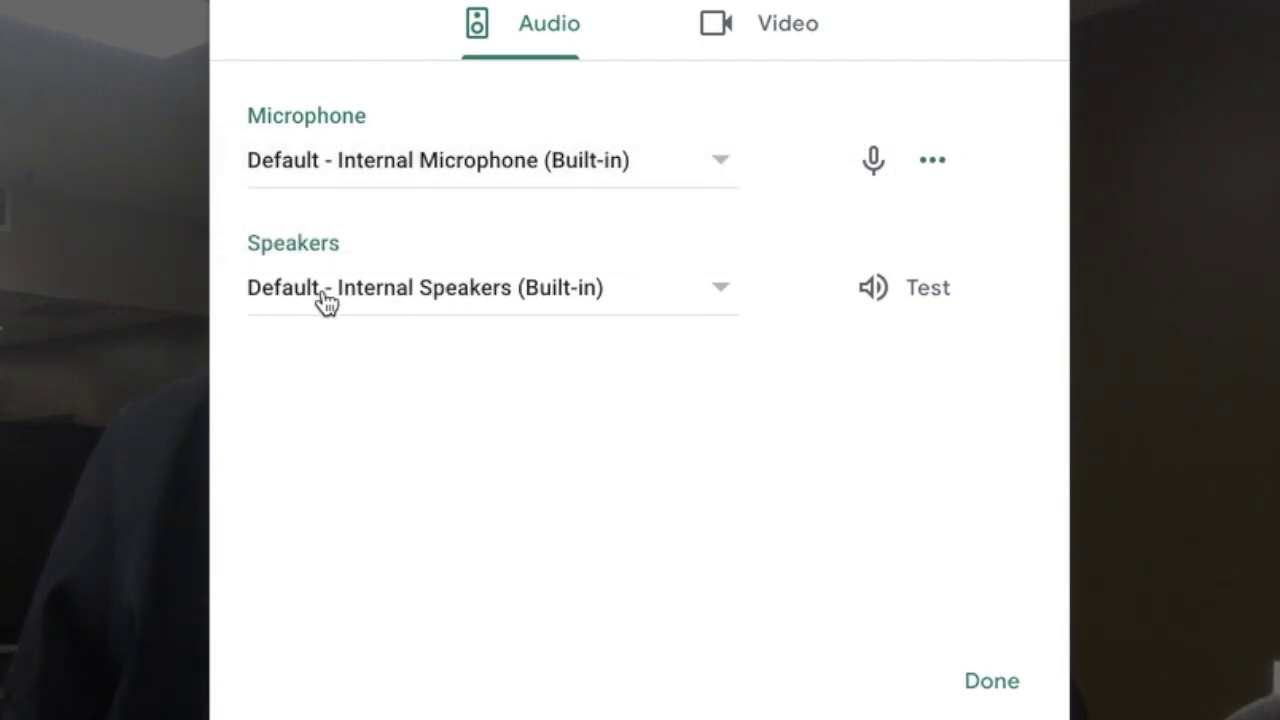
click(721, 290)
click(743, 305)
Keep FaceTime HD Camera as the video camera and close the settings.
click(766, 37)
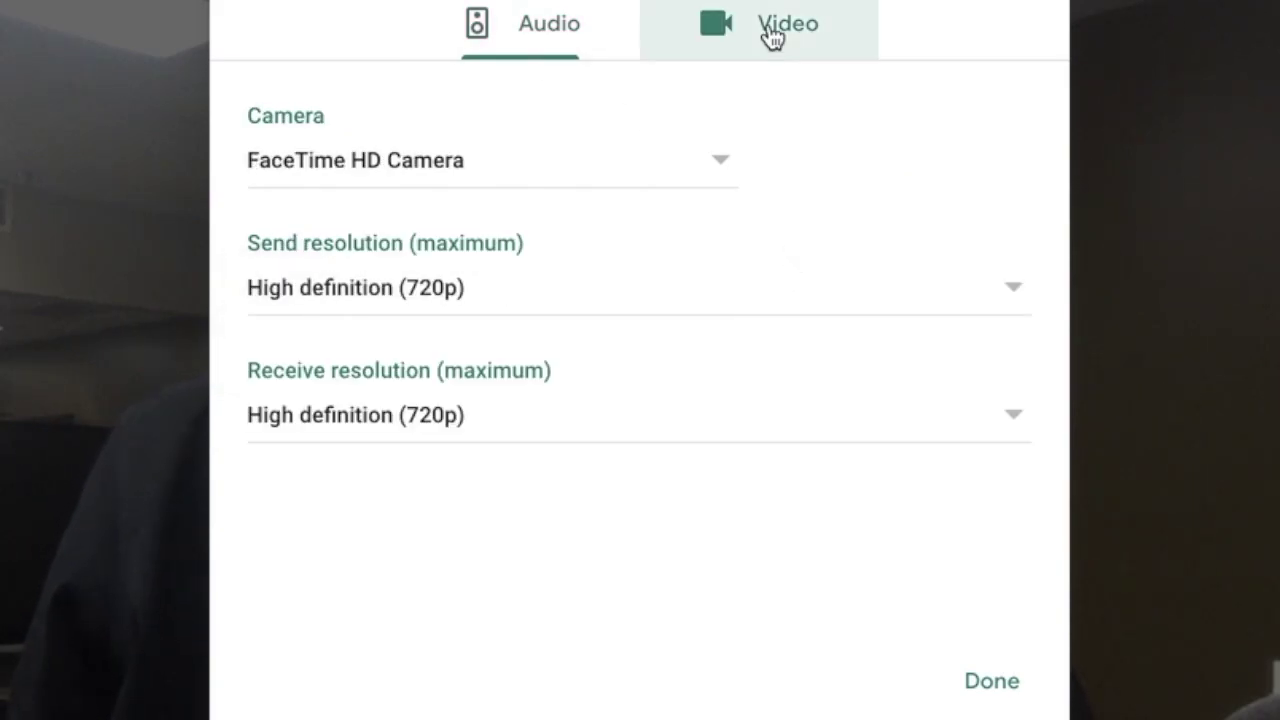
click(729, 174)
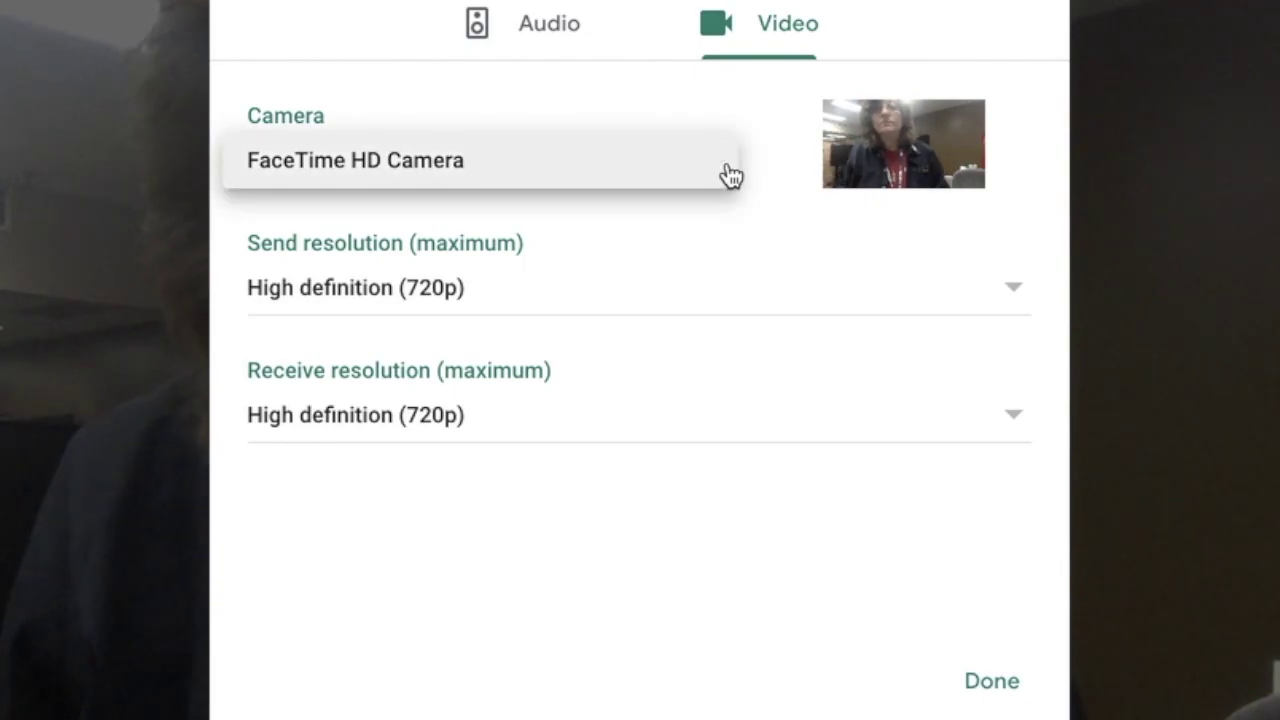
click(731, 175)
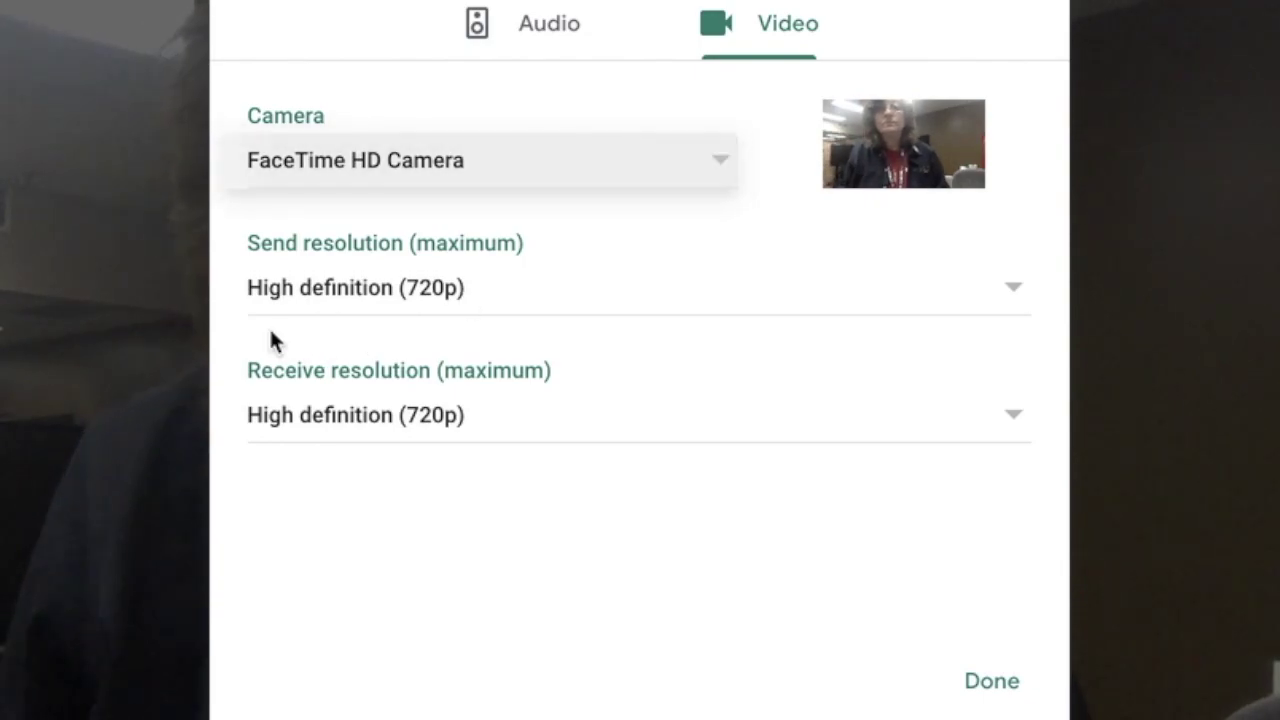
click(990, 682)
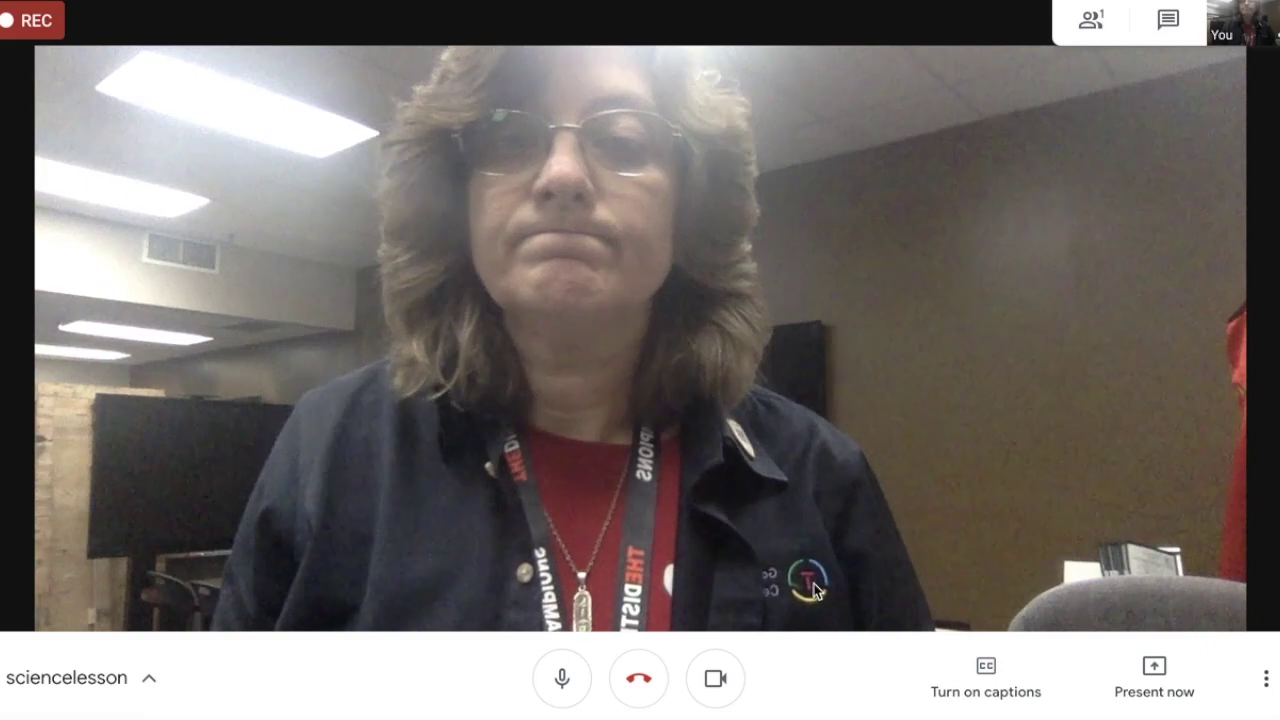
Turn the camera off and mute then unmute the microphone.
click(714, 679)
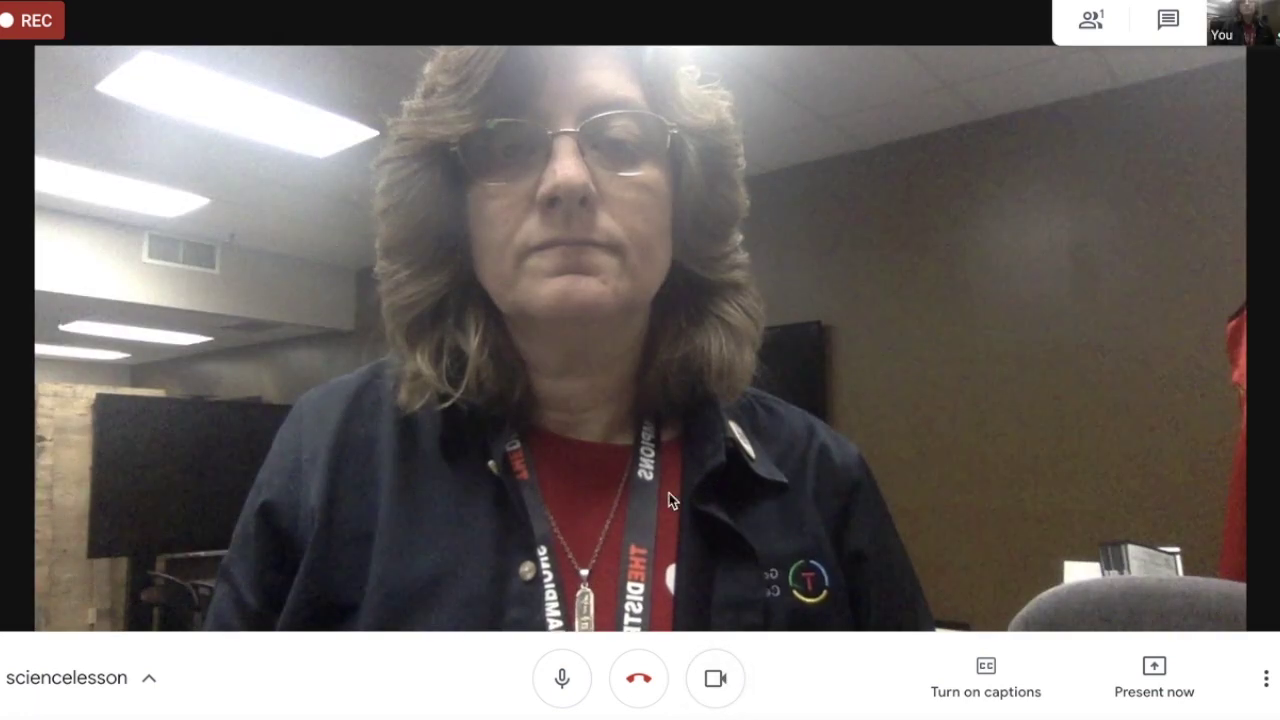
click(561, 679)
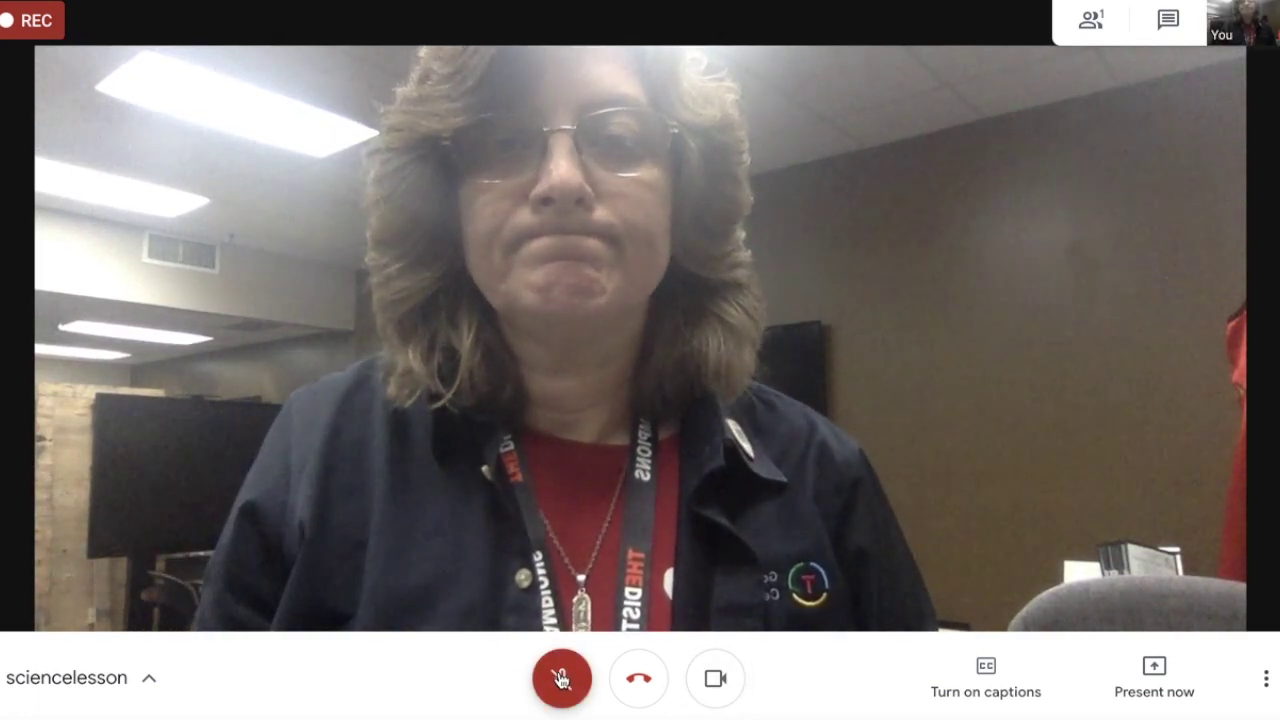
click(561, 679)
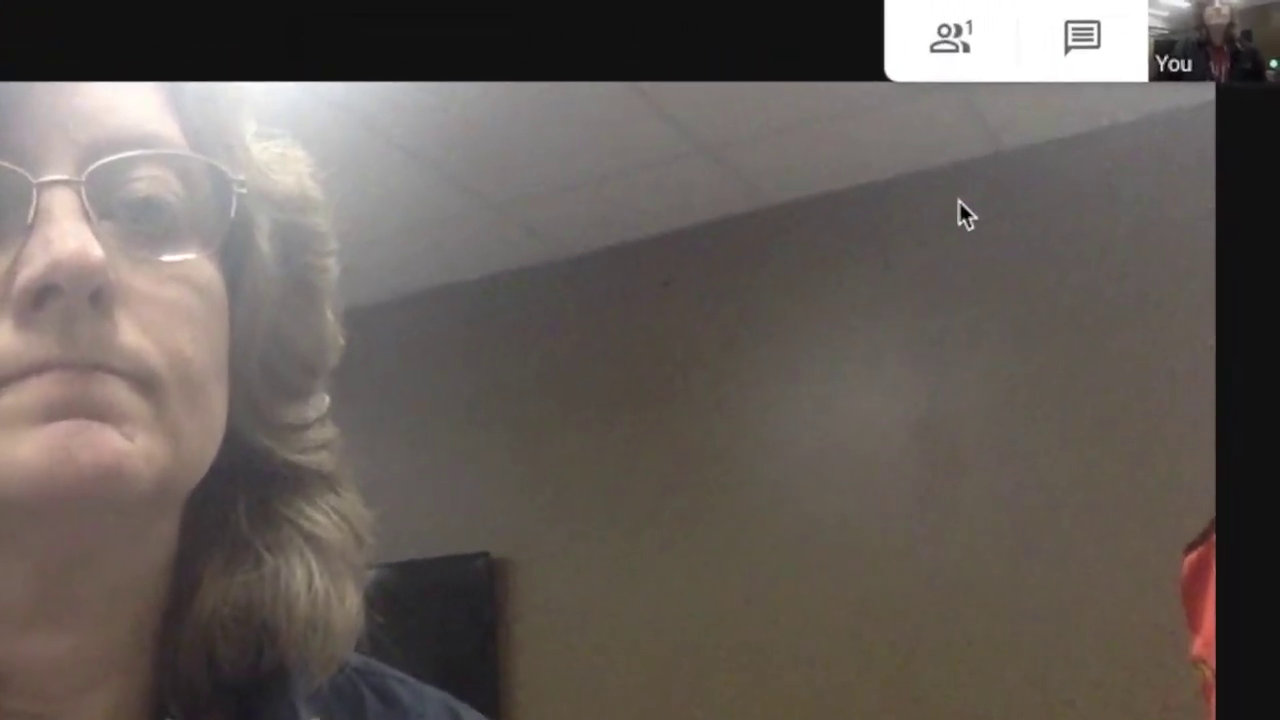
Send 'Hello Everyone' in the meeting chat, then close the chat panel.
click(1084, 37)
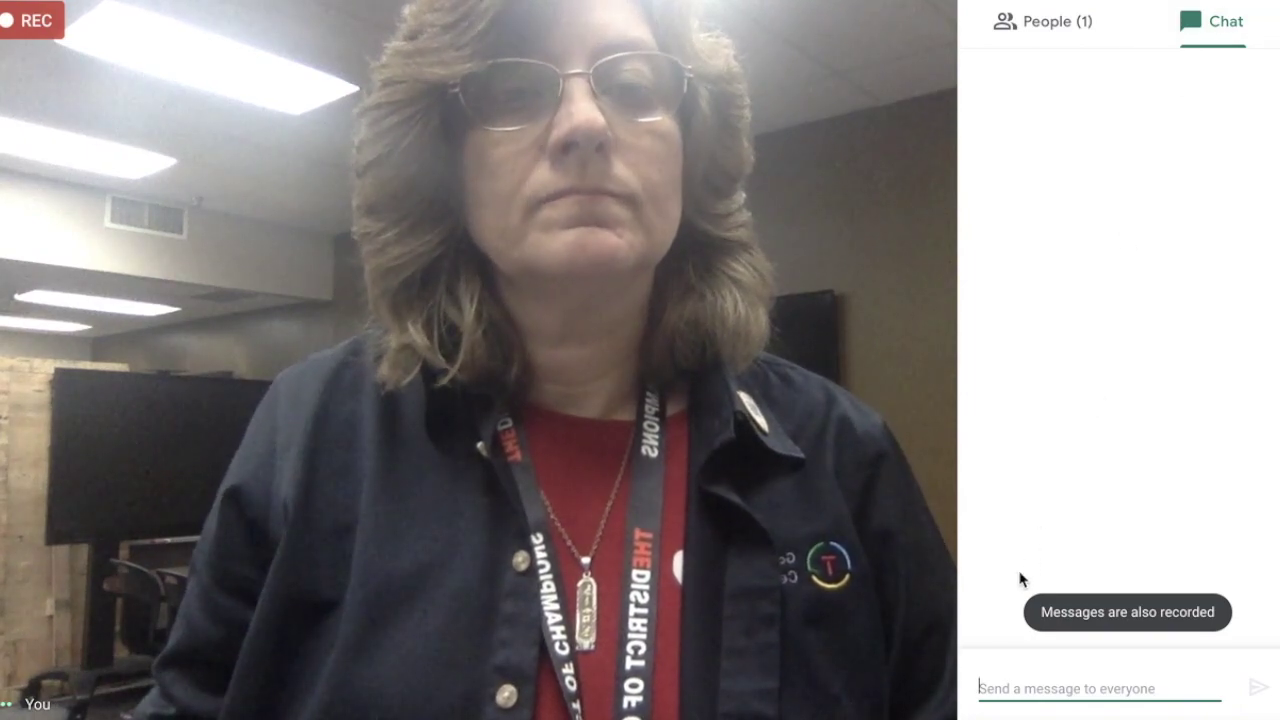
text(Hello)
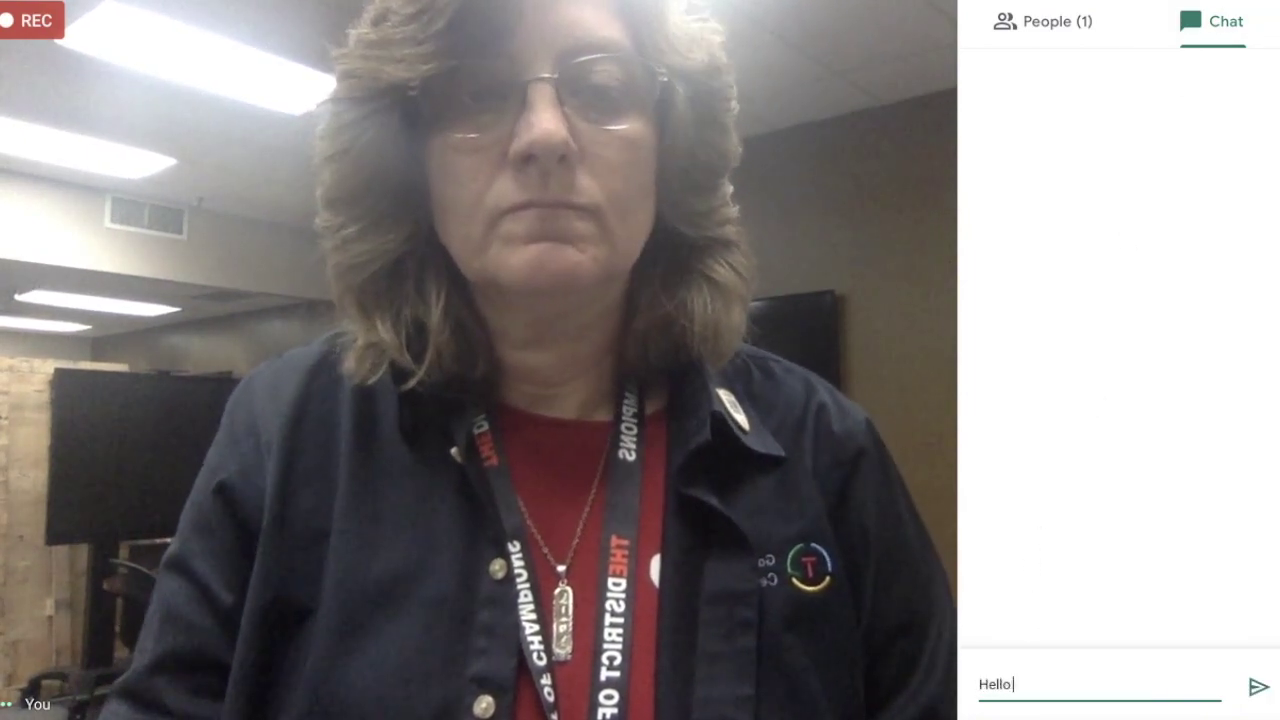
text( Everyone)
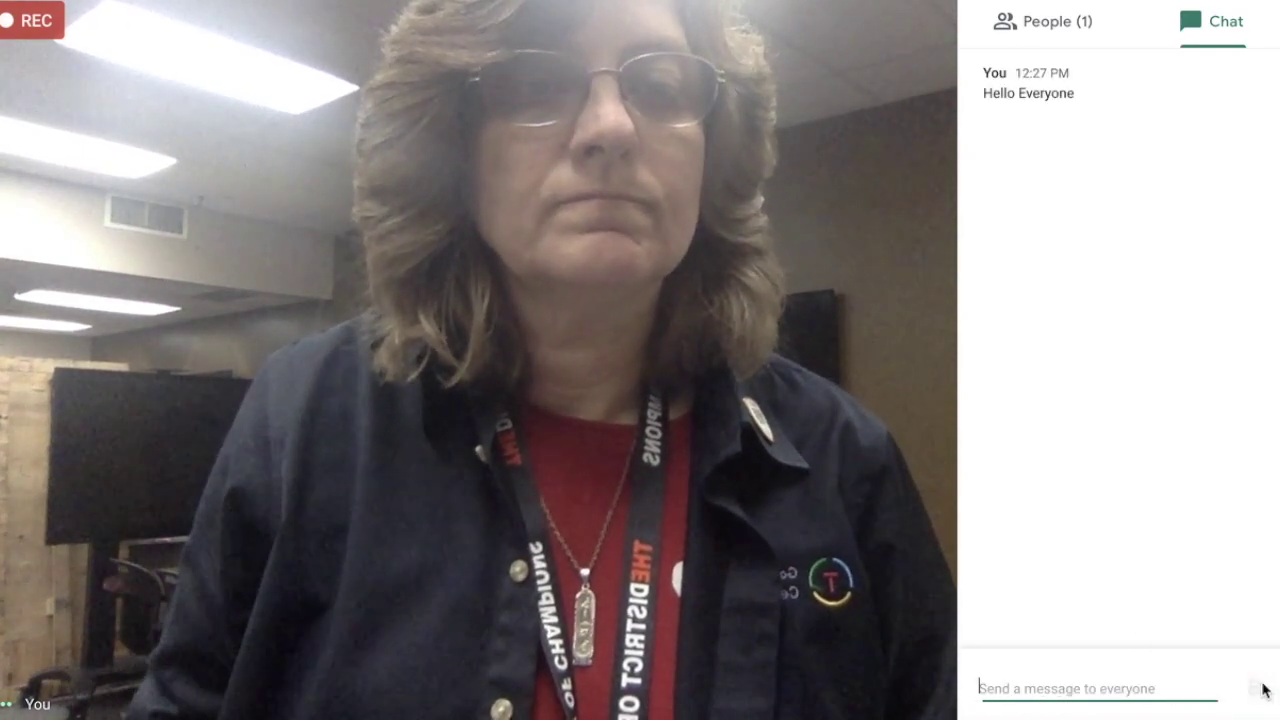
click(3, 30)
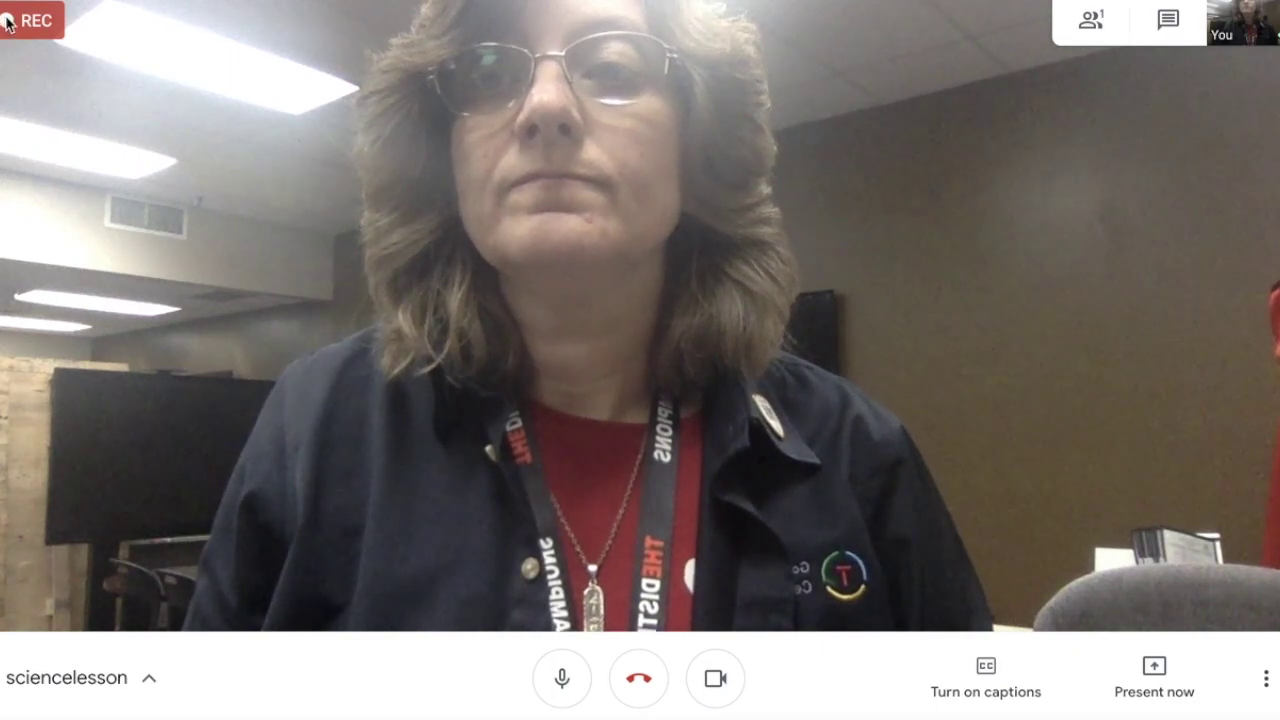
Stop and confirm the recording, then leave the call and go back to the home screen.
click(1256, 682)
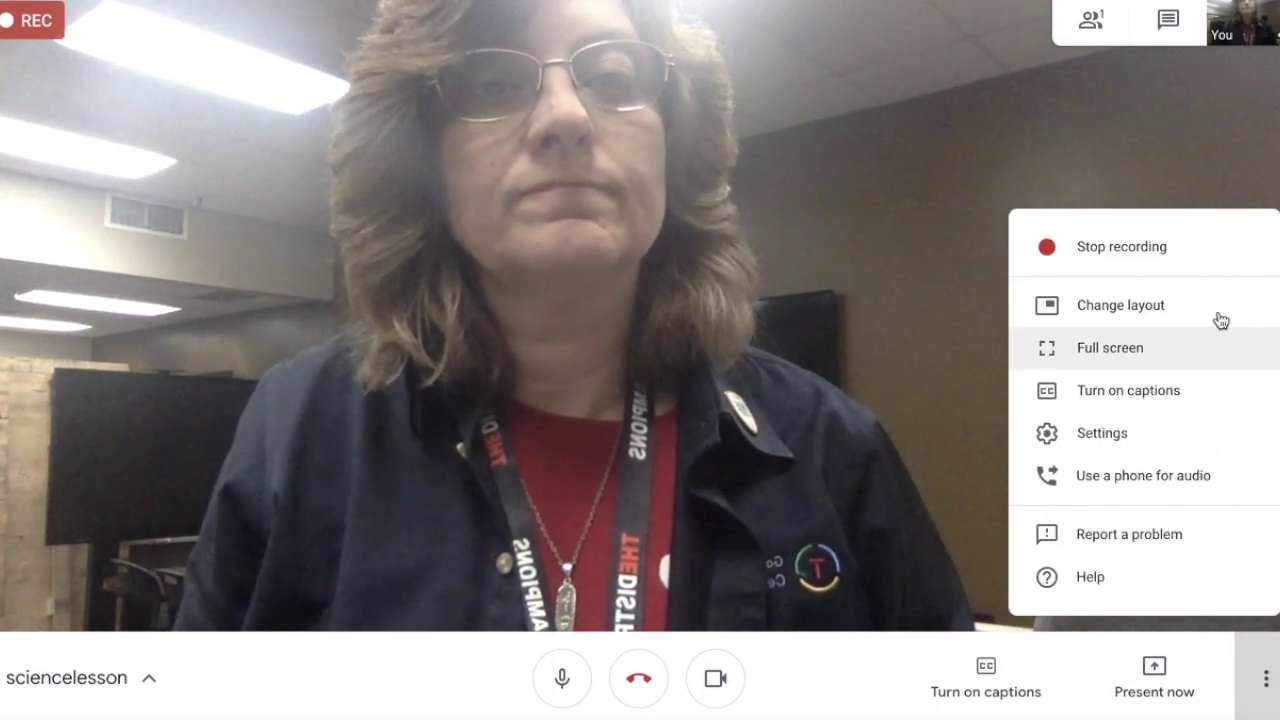
click(1146, 258)
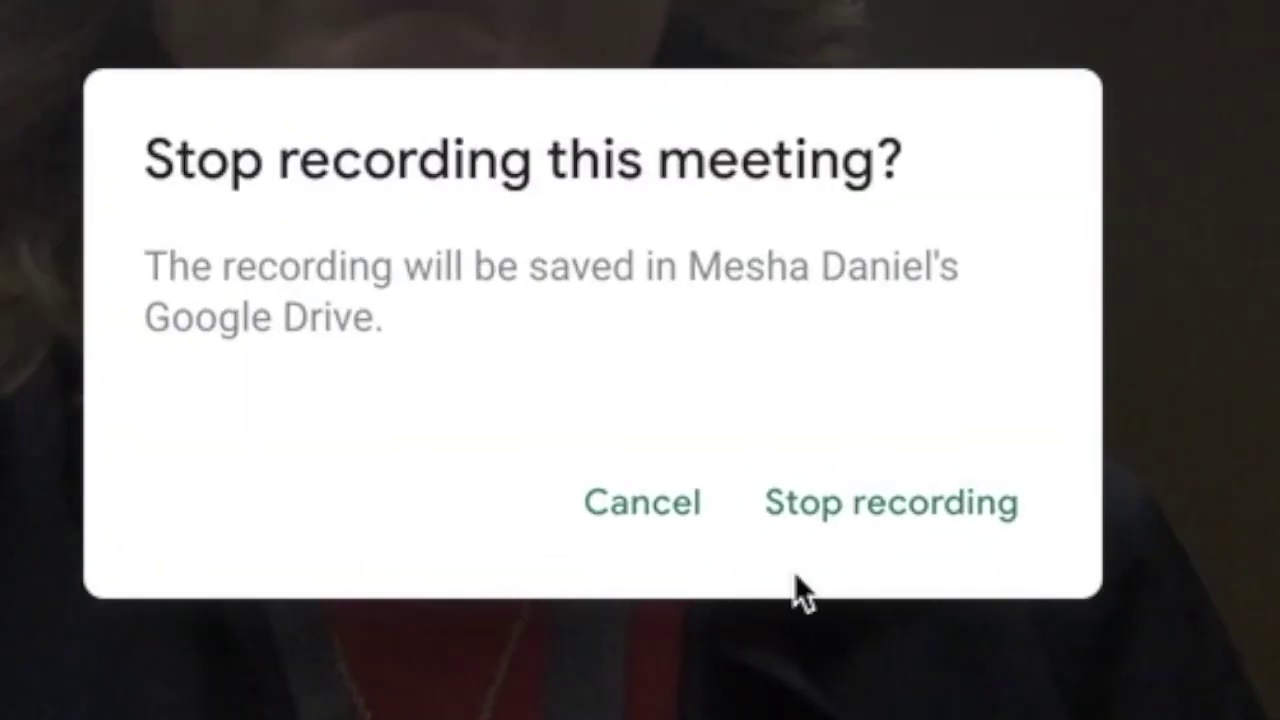
click(834, 512)
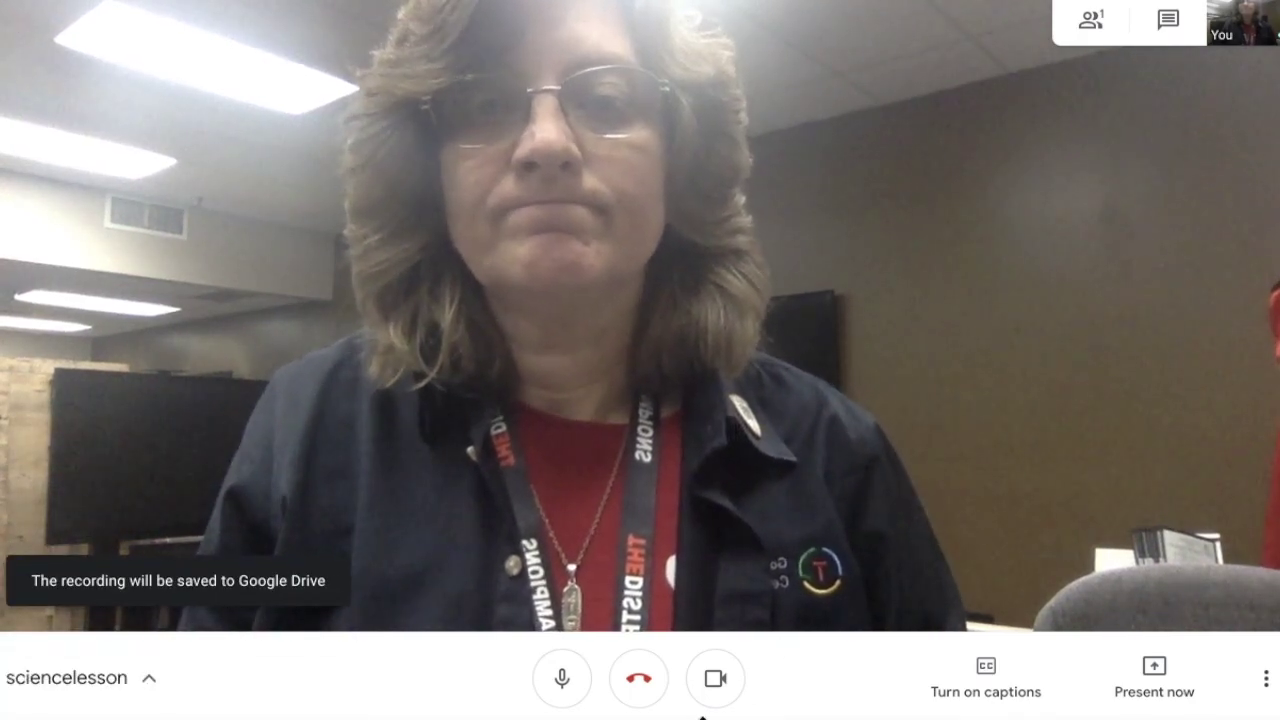
click(639, 686)
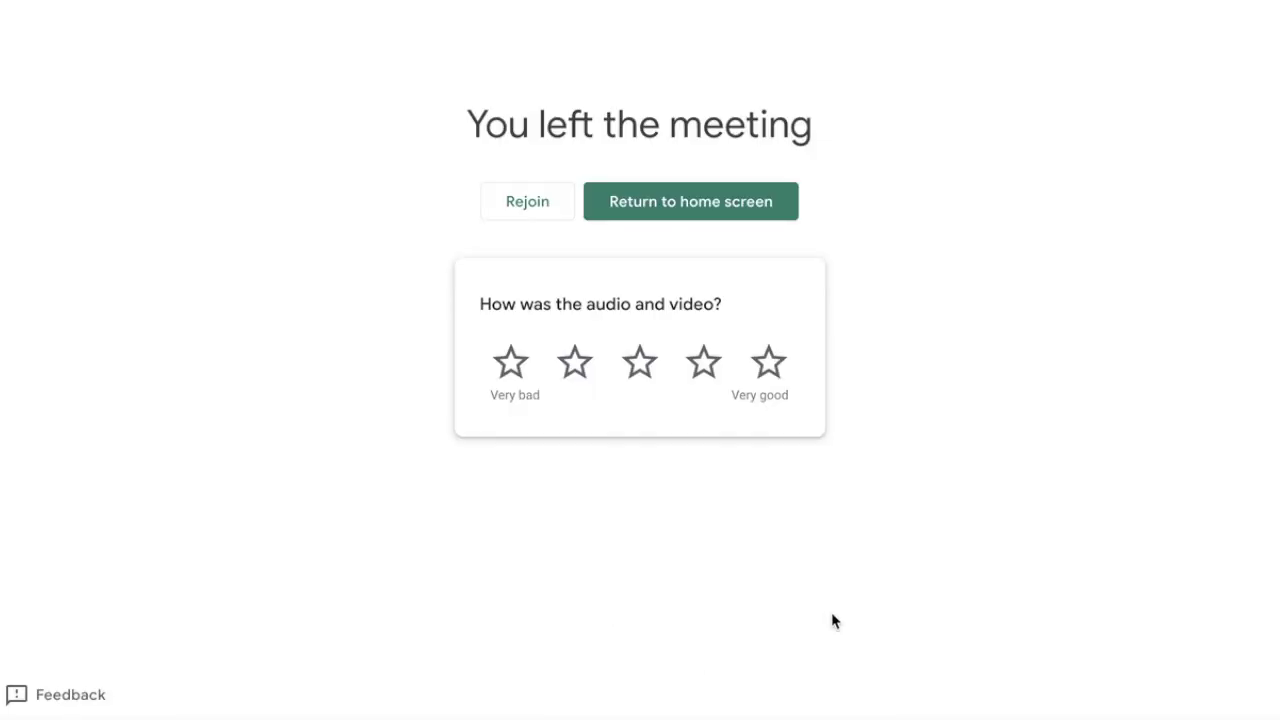
click(705, 205)
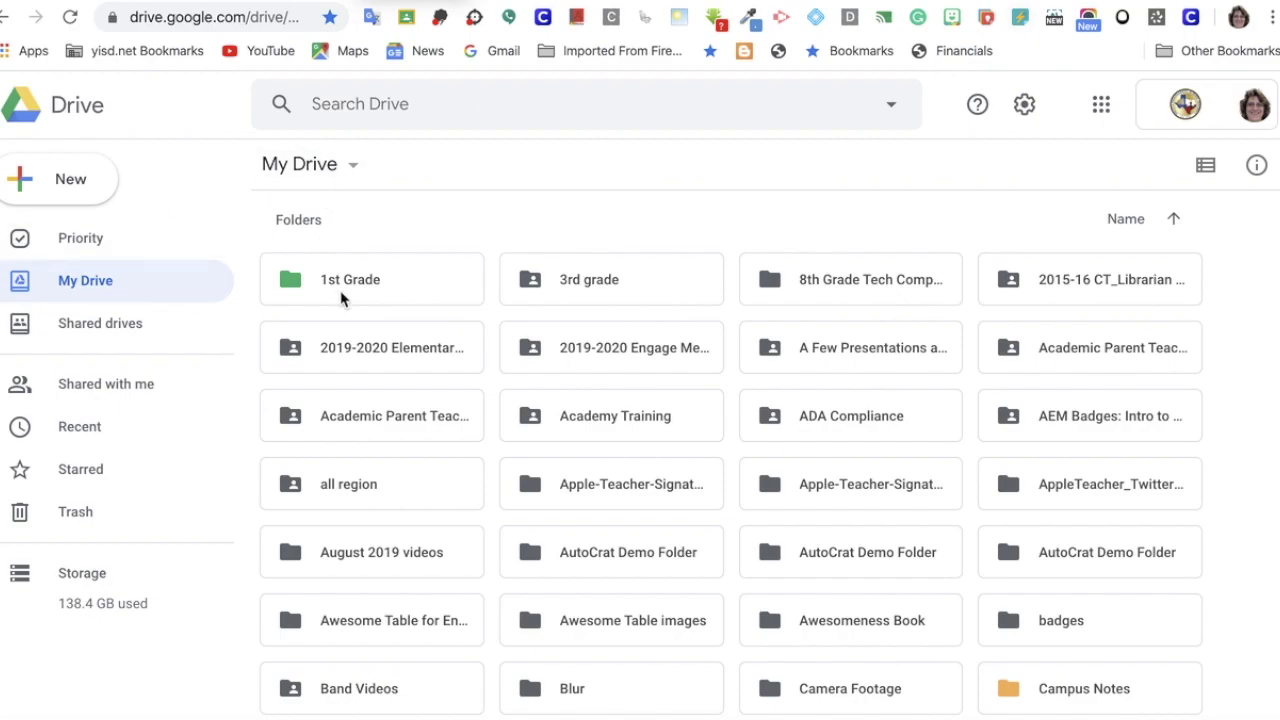
Scroll down My Drive and open the Meet Recordings folder containing the meeting video.
scroll(490, 517, down, 5)
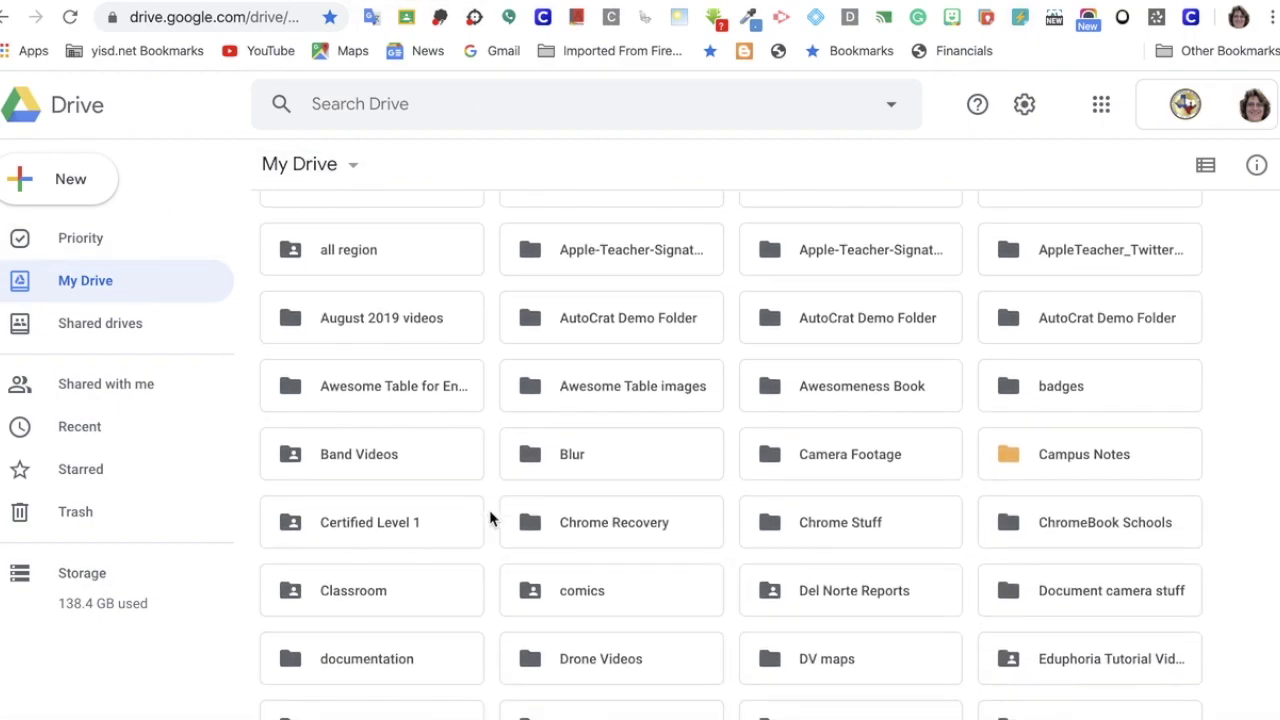
scroll(490, 517, down, 5)
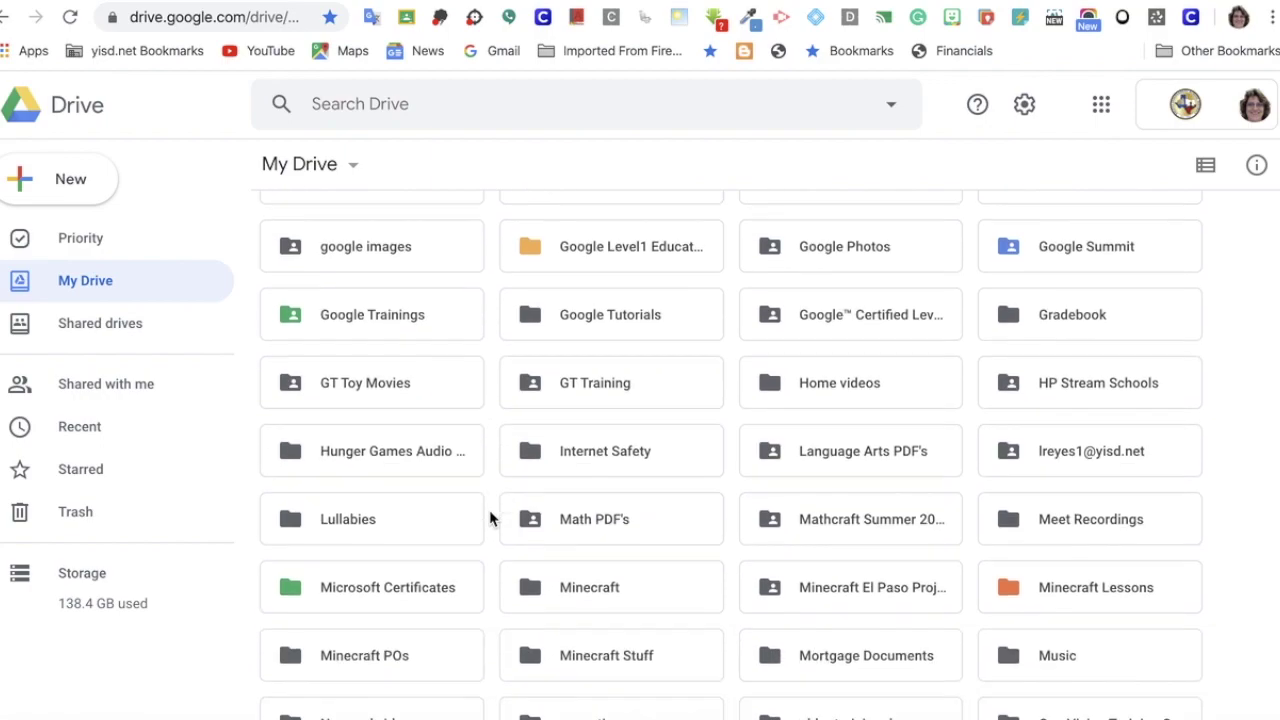
scroll(490, 517, down, 2)
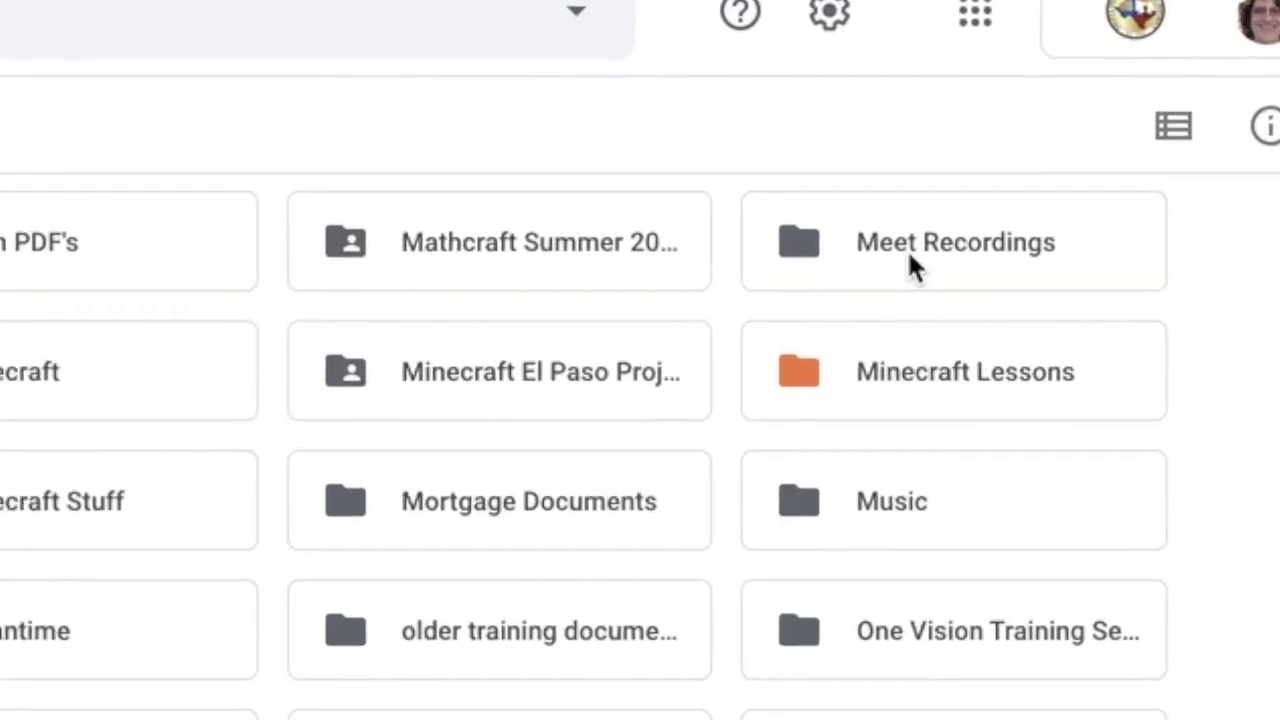
double_click(750, 260)
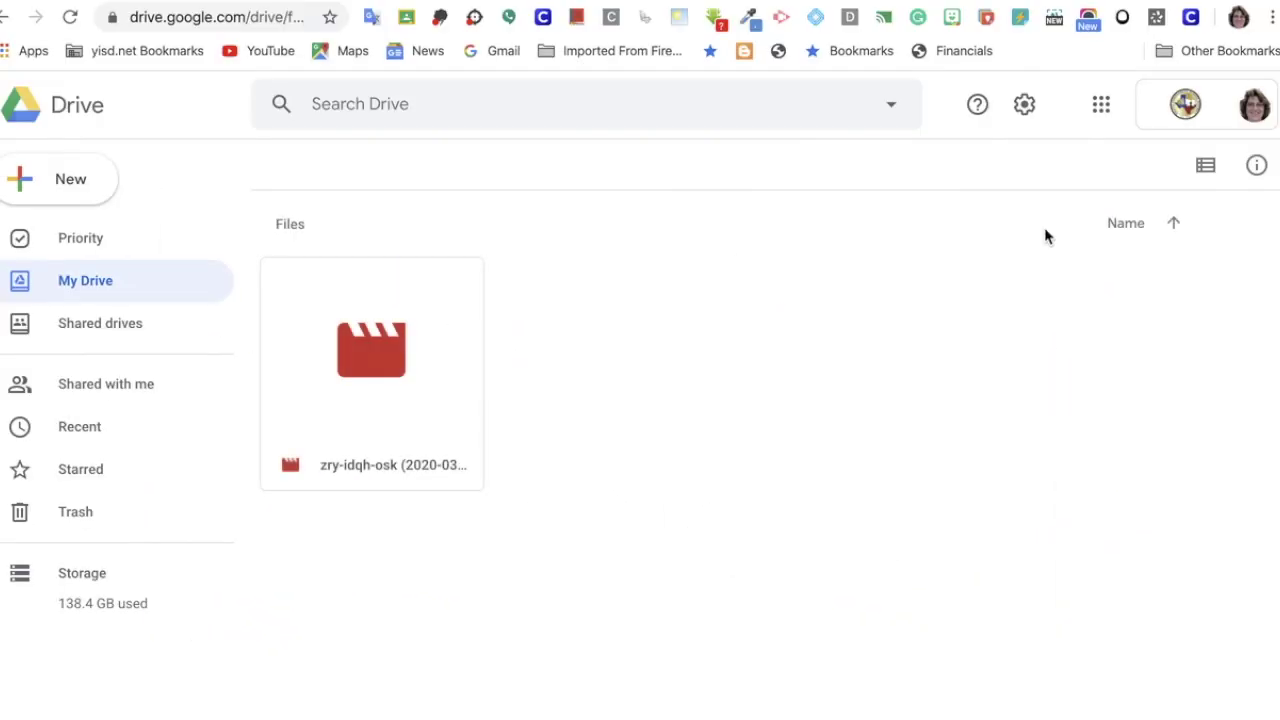
Change the meeting video's link sharing to 'On - Anyone with the link' and save.
click(429, 455)
click(984, 168)
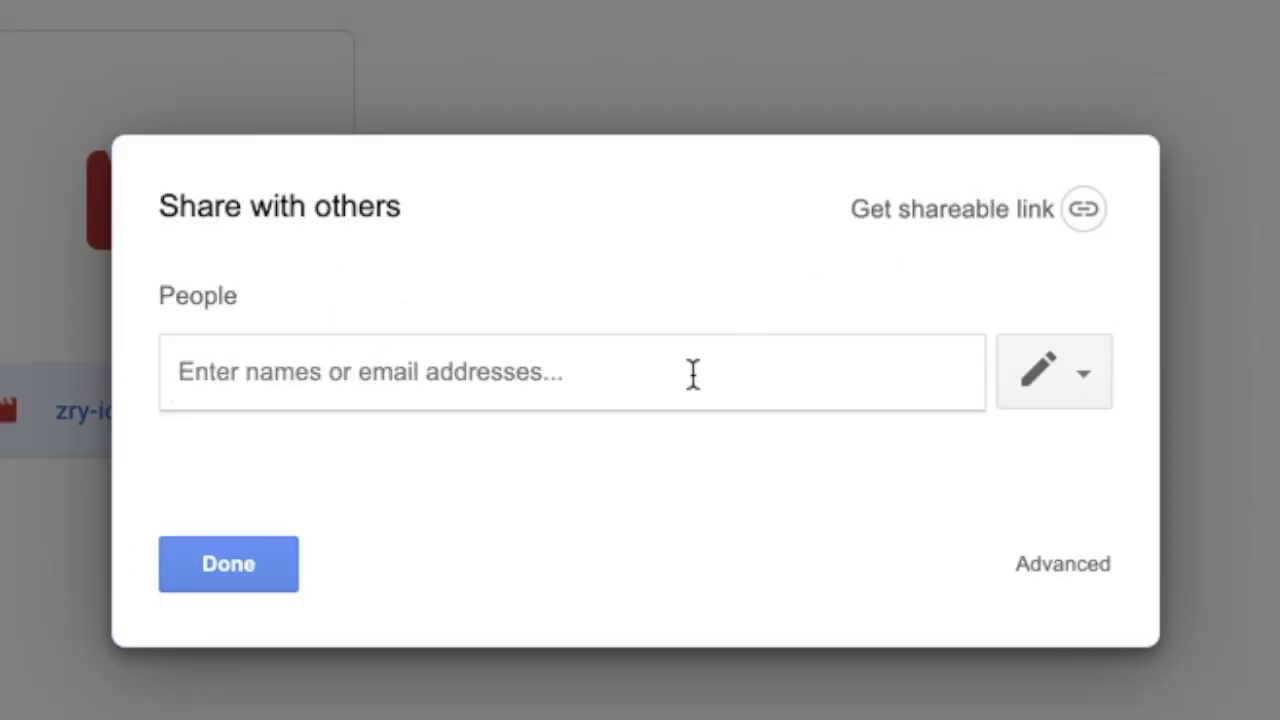
click(1047, 575)
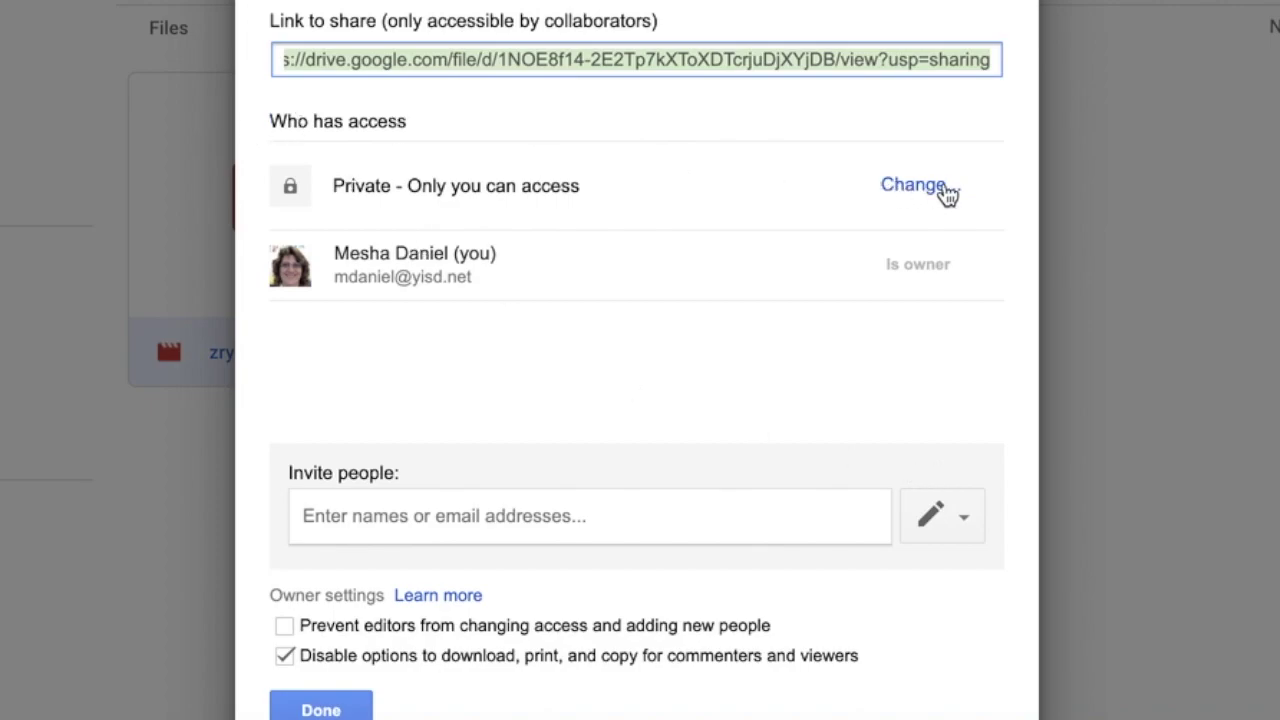
click(938, 188)
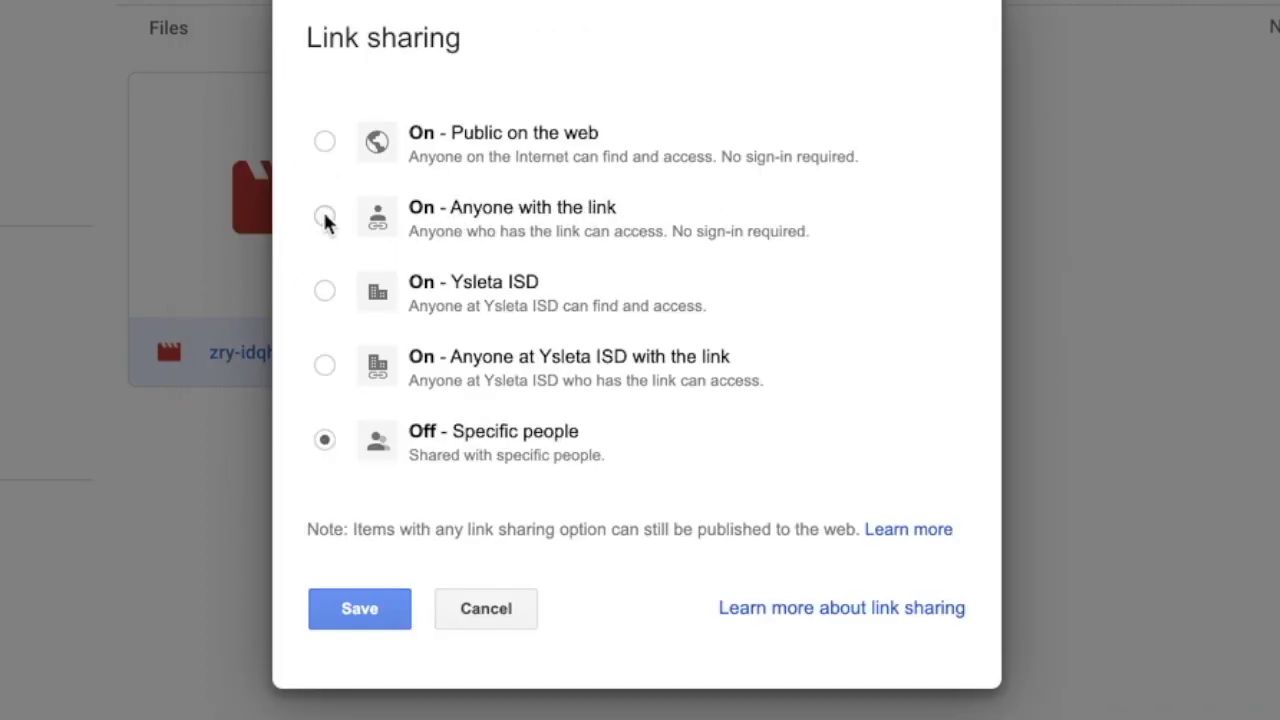
click(324, 217)
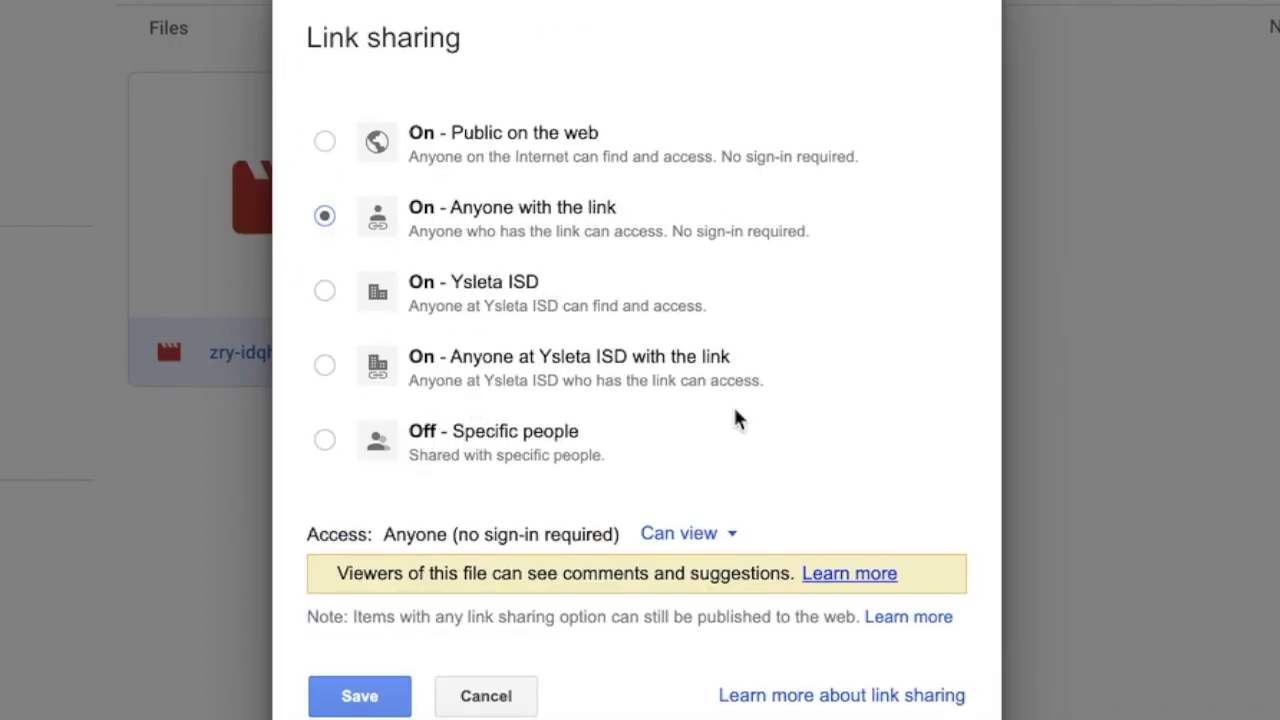
click(345, 706)
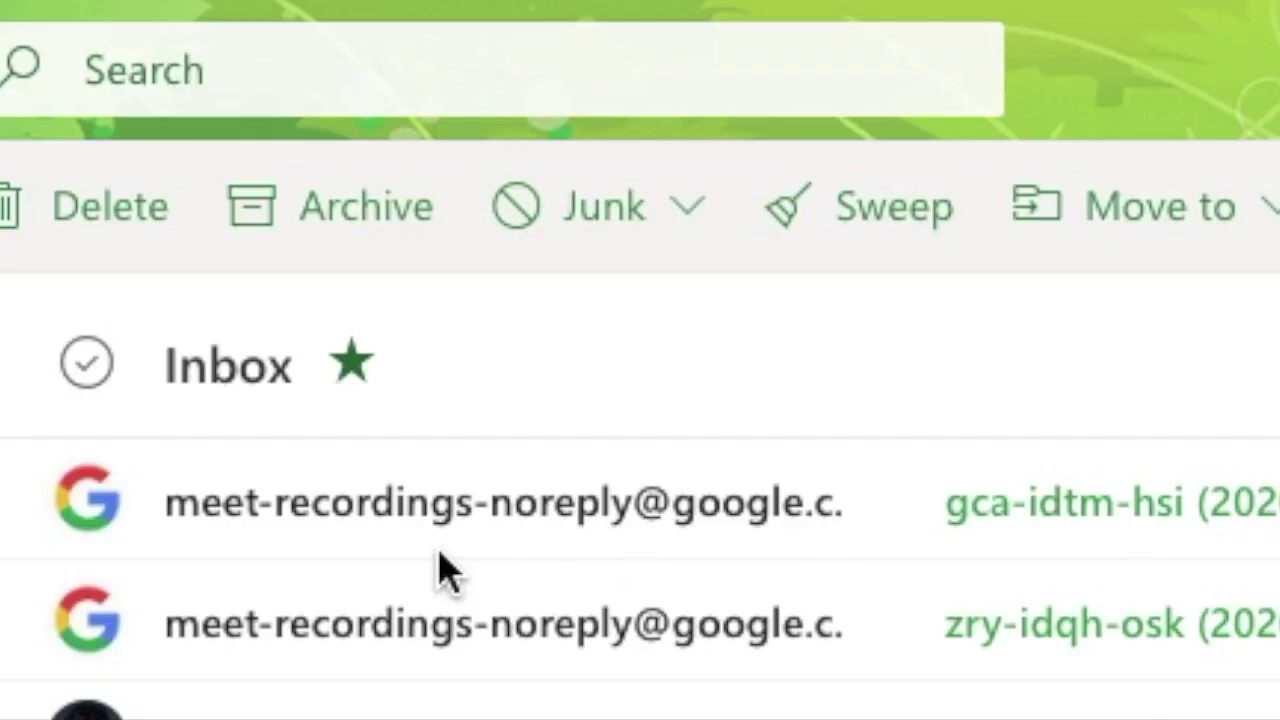
Open the newest meet-recordings-noreply email announcing the recording and chat transcript.
click(360, 520)
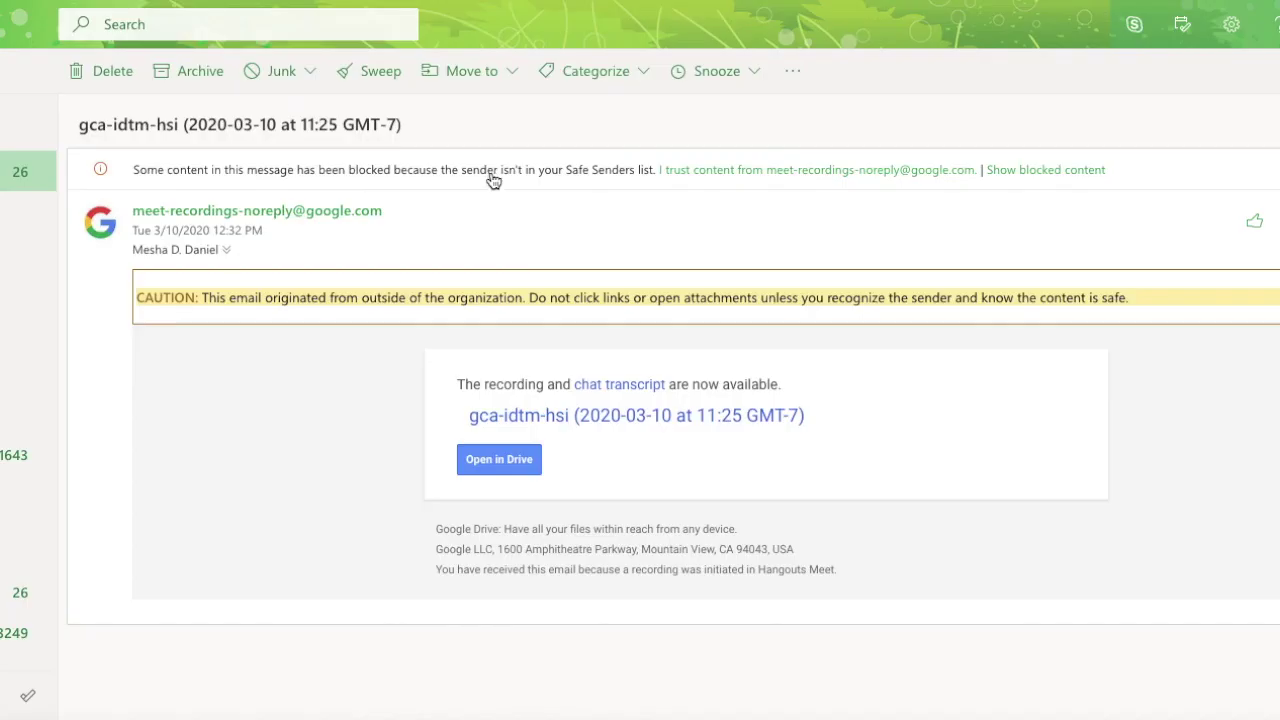